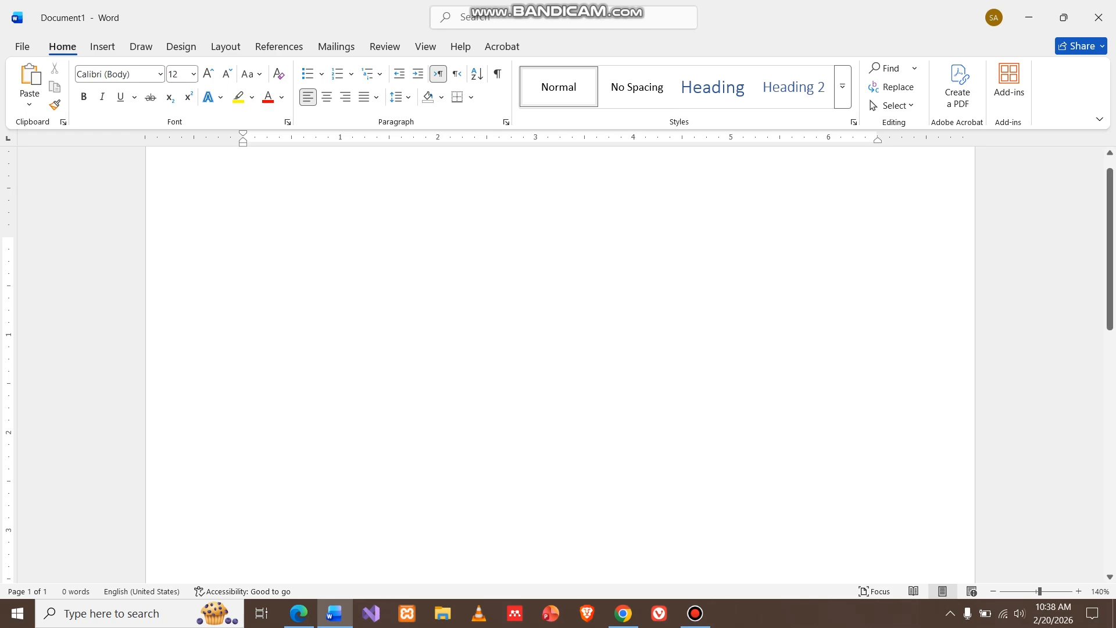
Type the chapter title lines CHAPTER I and INTRODUCTION on separate lines, followed by a blank line
type("CHA")
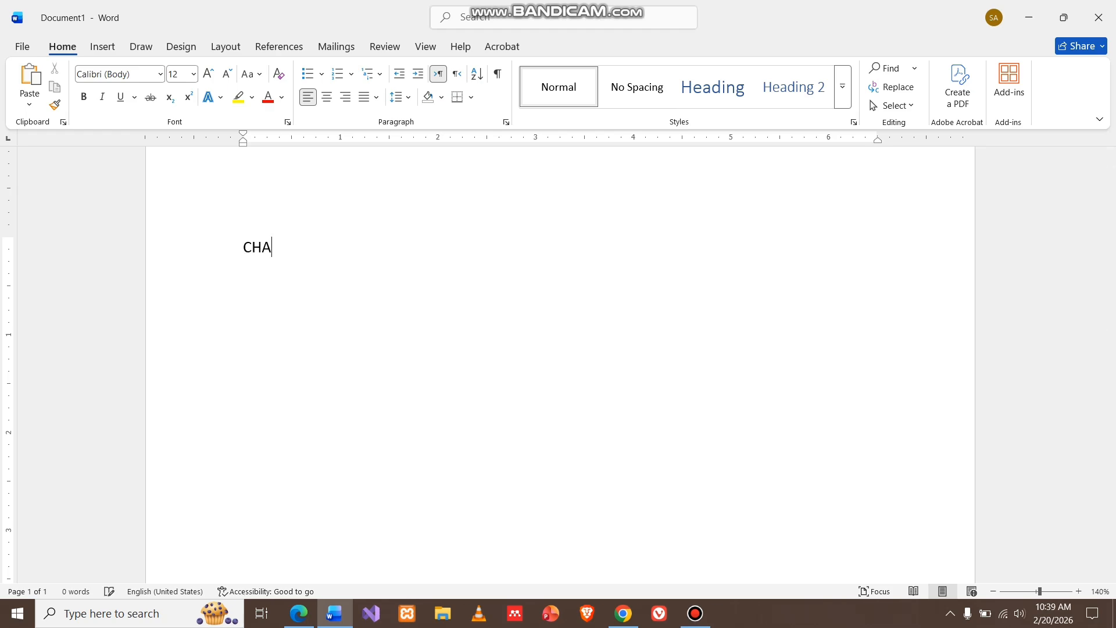
type("PTER i")
key("Return")
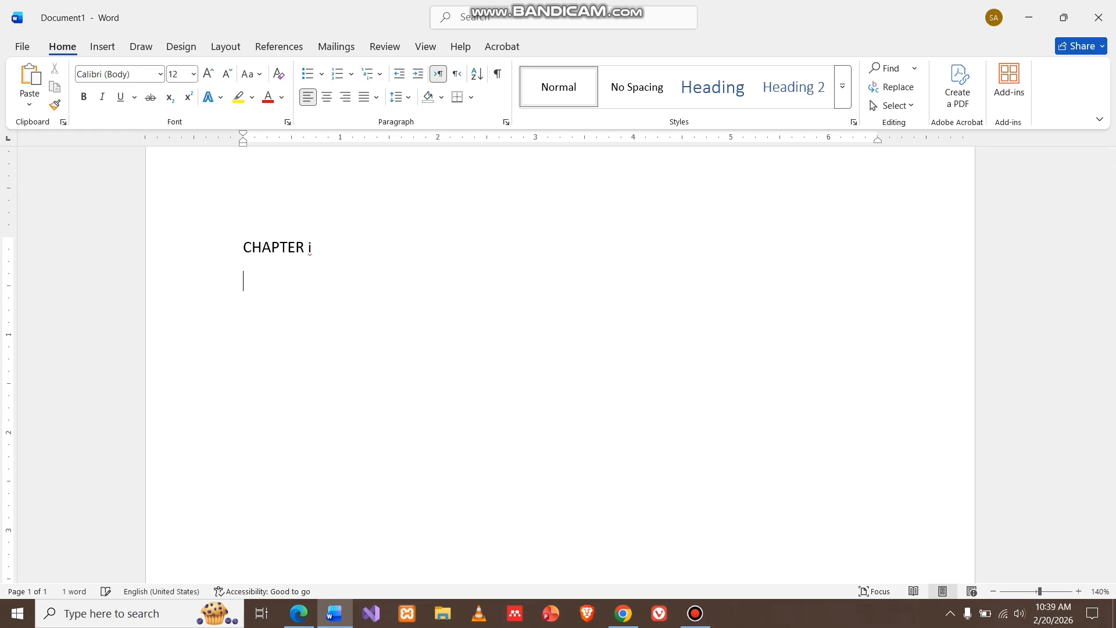
key("BackSpace")
key("BackSpace")
type("I")
key("Return")
type("INT")
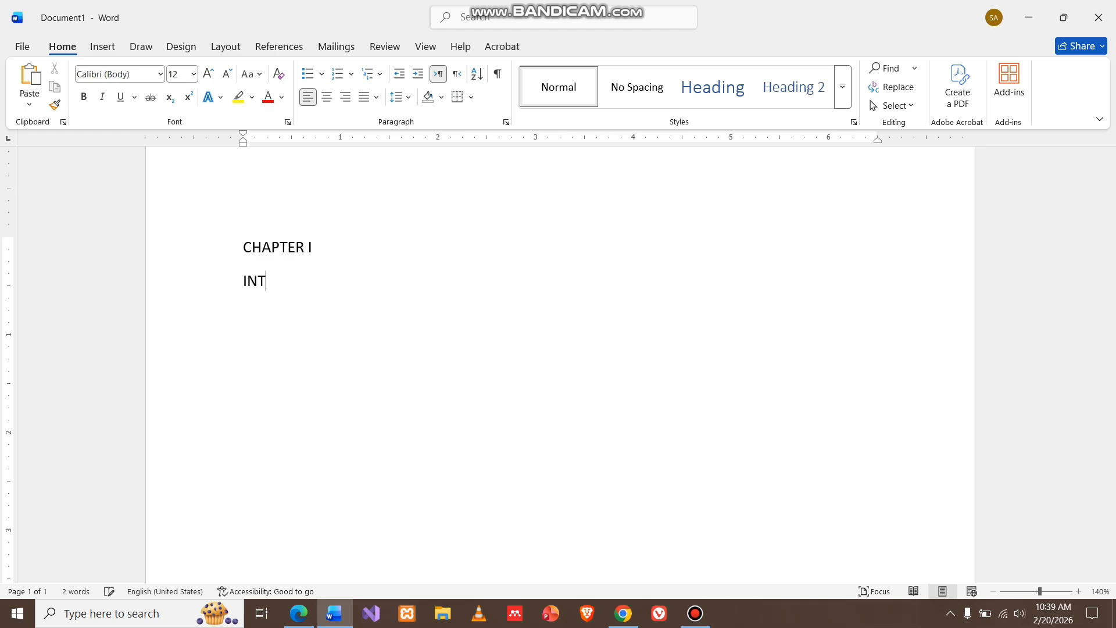
type("RODUCTION")
key("Return")
key("Return")
Type the section heading Background of the Study and add blank lines after it
type("Background of t")
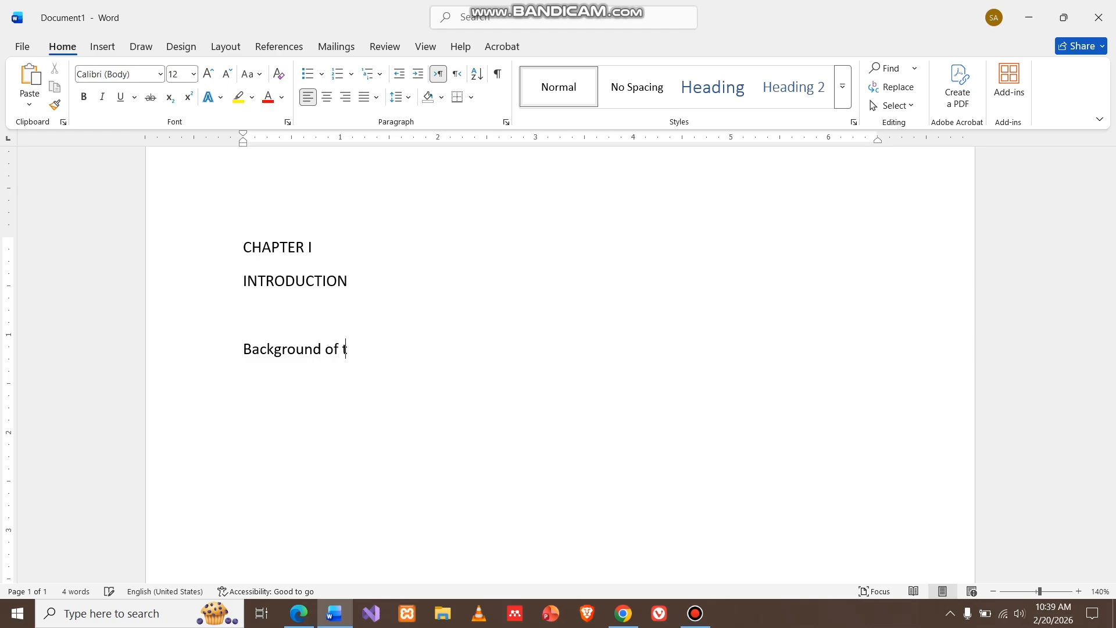
type("he Study")
key("Return")
key("Return")
key("Return")
key("Return")
Type the section heading Statement of the Problem and add blank lines after it
type("Statement of")
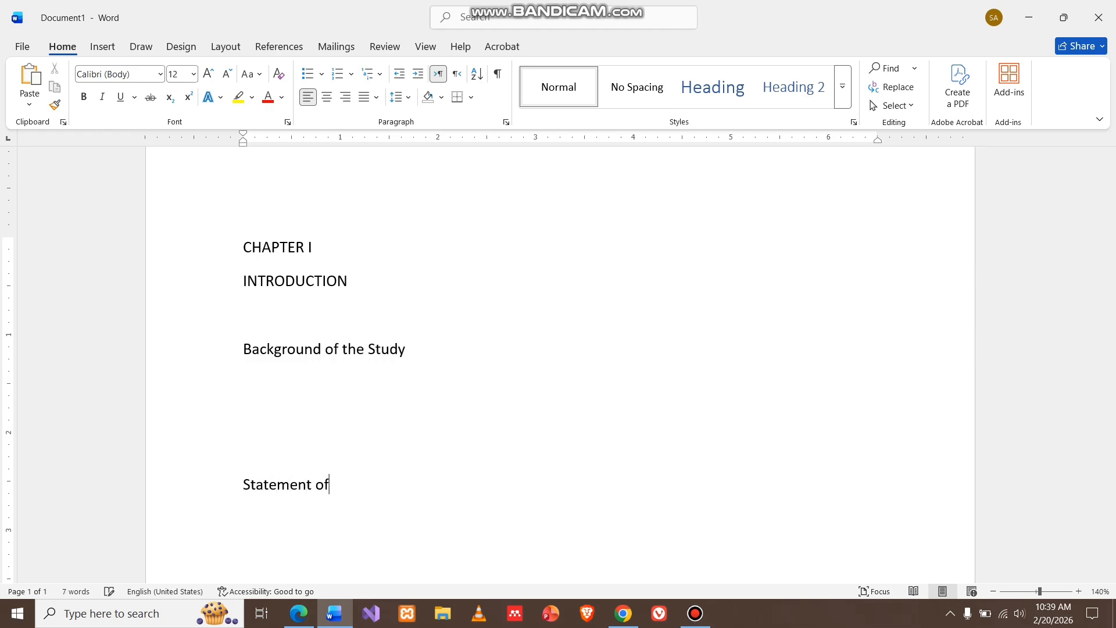
type(" the Problem")
key("Return")
key("Return")
key("Return")
key("Return")
Type the section heading Significance of the Study and add blank lines after it
type("Significance of the Study")
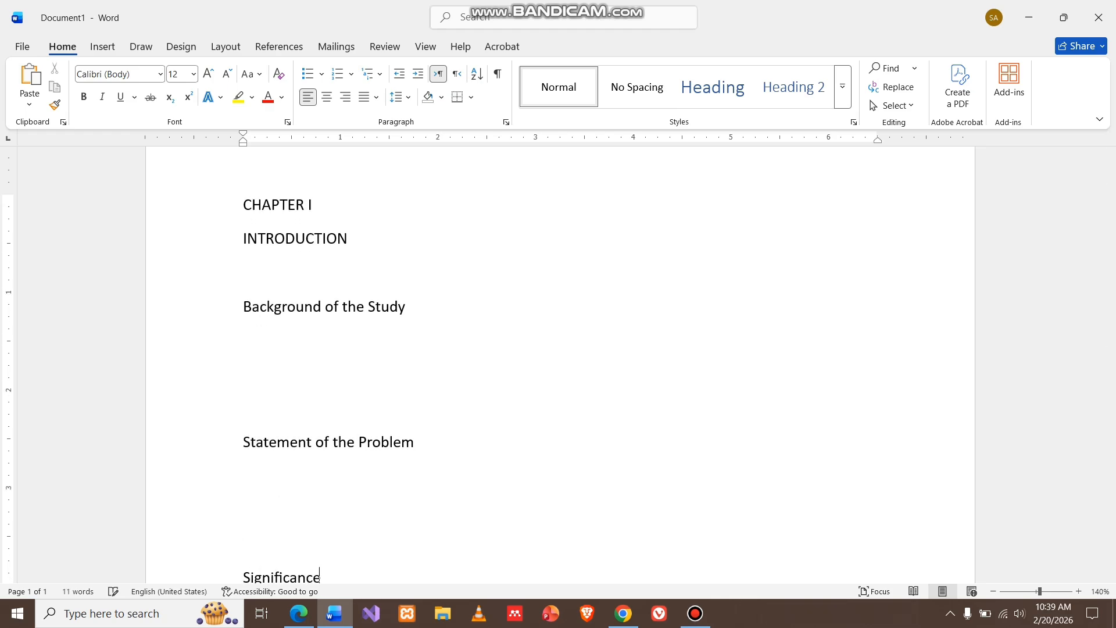
key("Return")
key("Return")
key("Return")
key("Return")
key("Return")
key("Return")
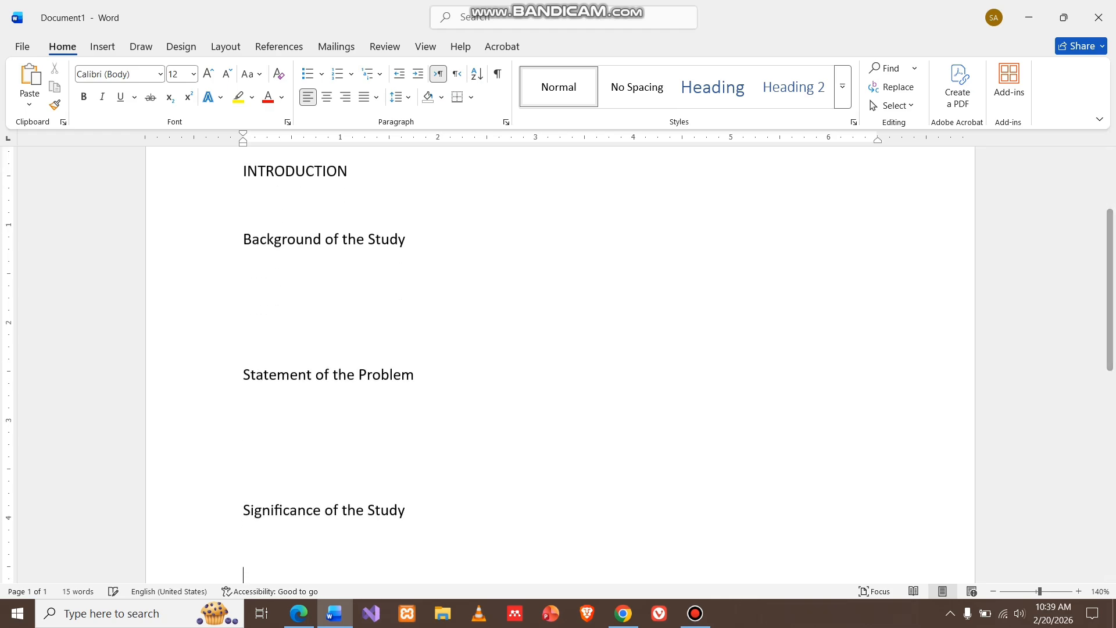
Type the section heading Scope and Delimitations of the Study and add blank lines after it
type("Scope a")
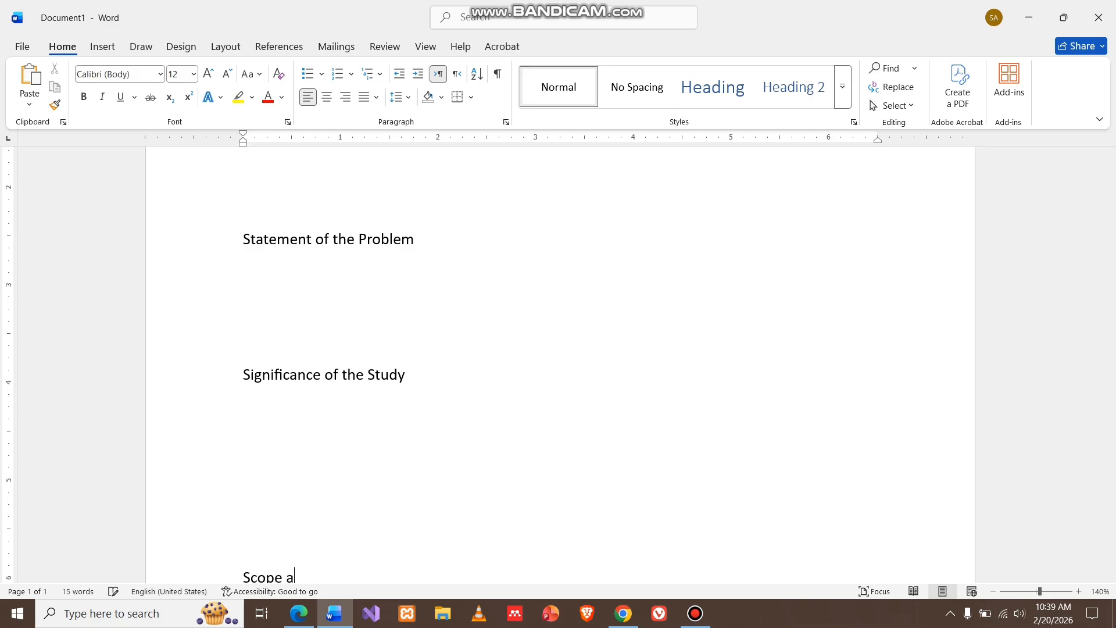
type("nd Delimitations of the Study")
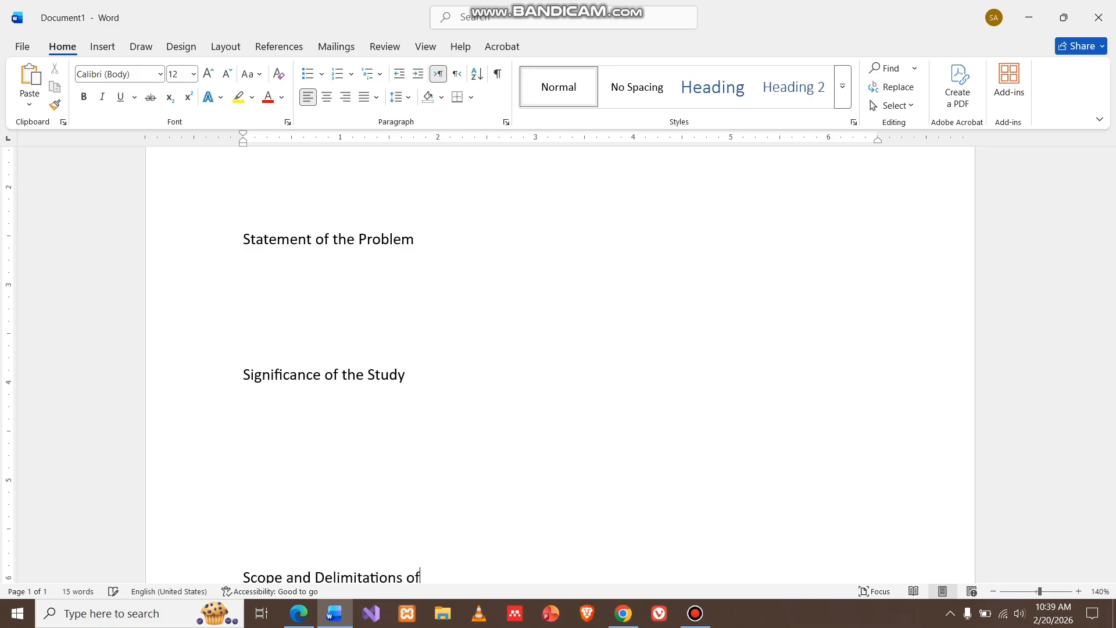
key("Return")
key("Return")
key("Return")
key("Return")
key("Return")
key("Return")
key("Return")
key("Return")
key("Return")
key("Return")
key("Return")
key("Return")
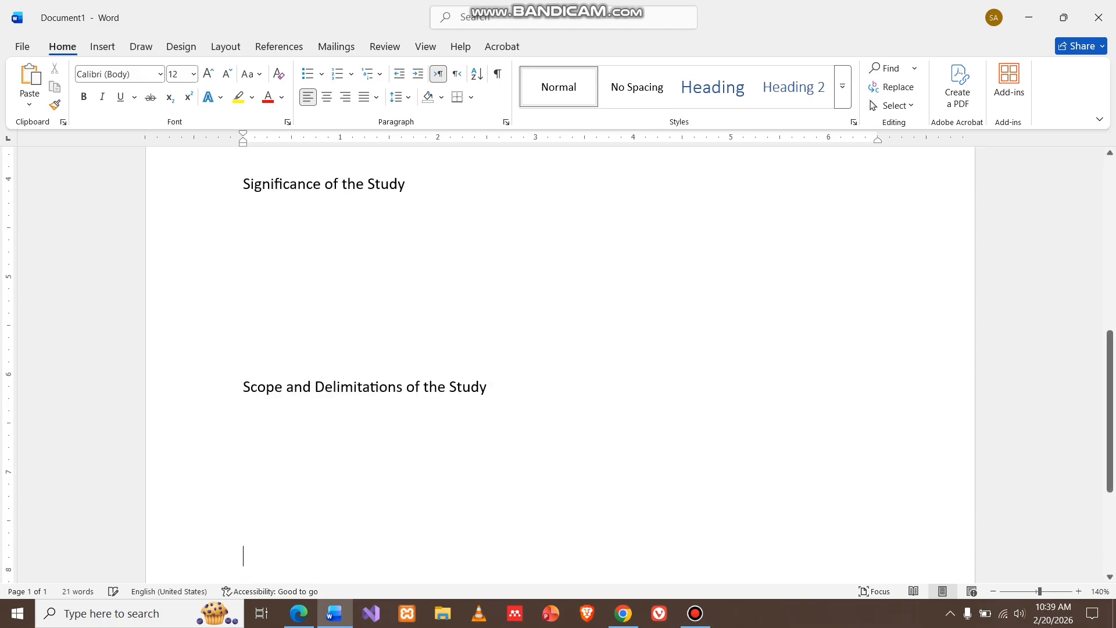
Type the section heading Definition of Terms at the top of the second page
type("Defi")
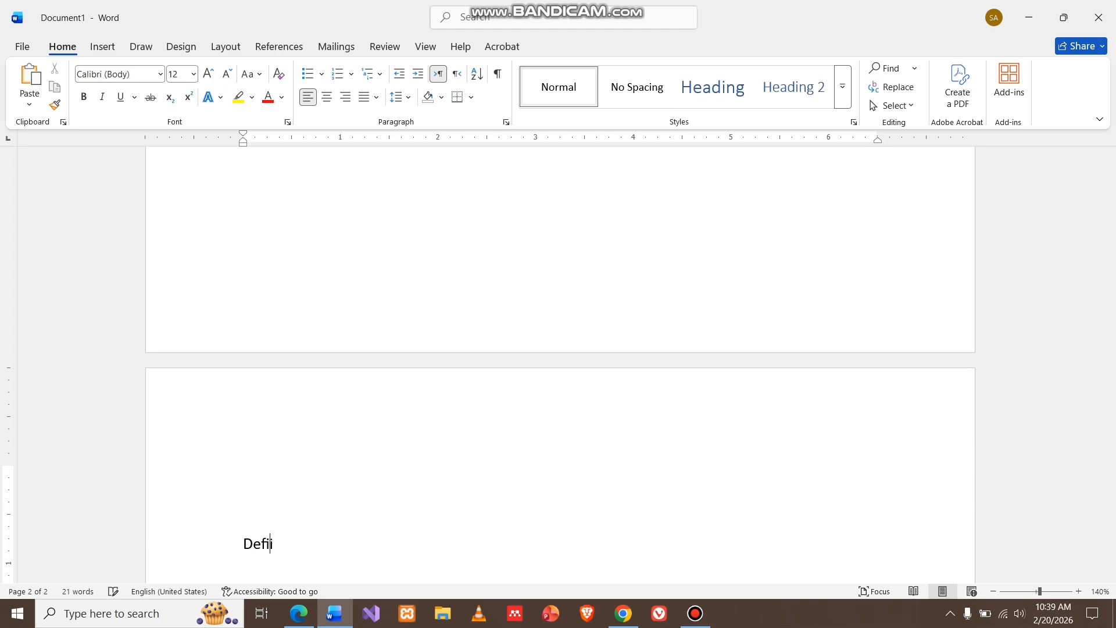
type("nition of Terms")
scroll(558, 361, "up", 10)
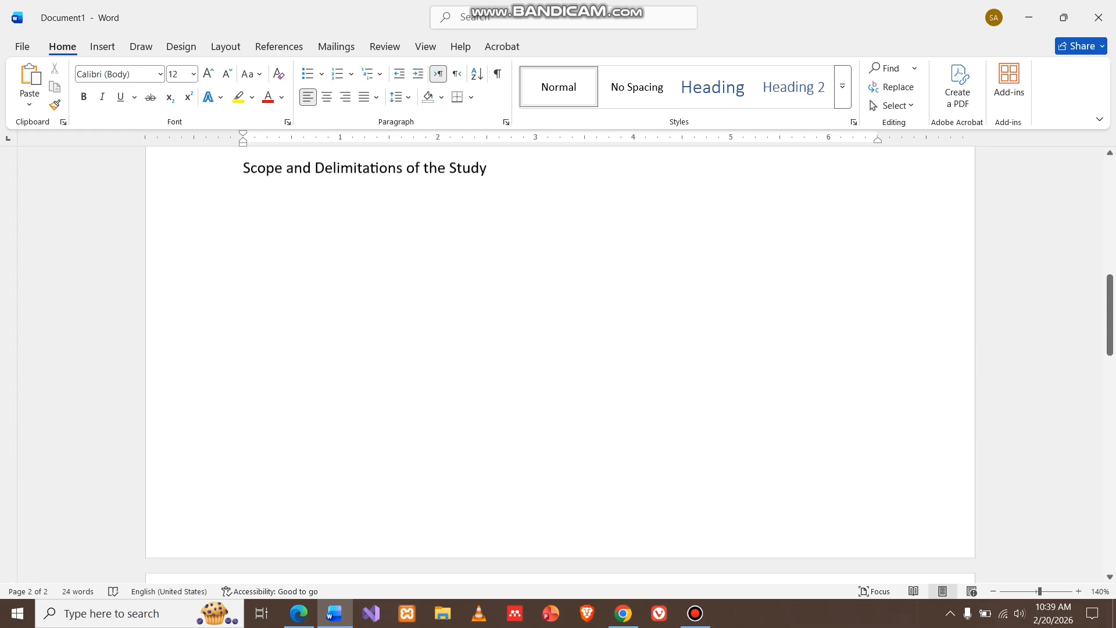
scroll(558, 361, "up", 2)
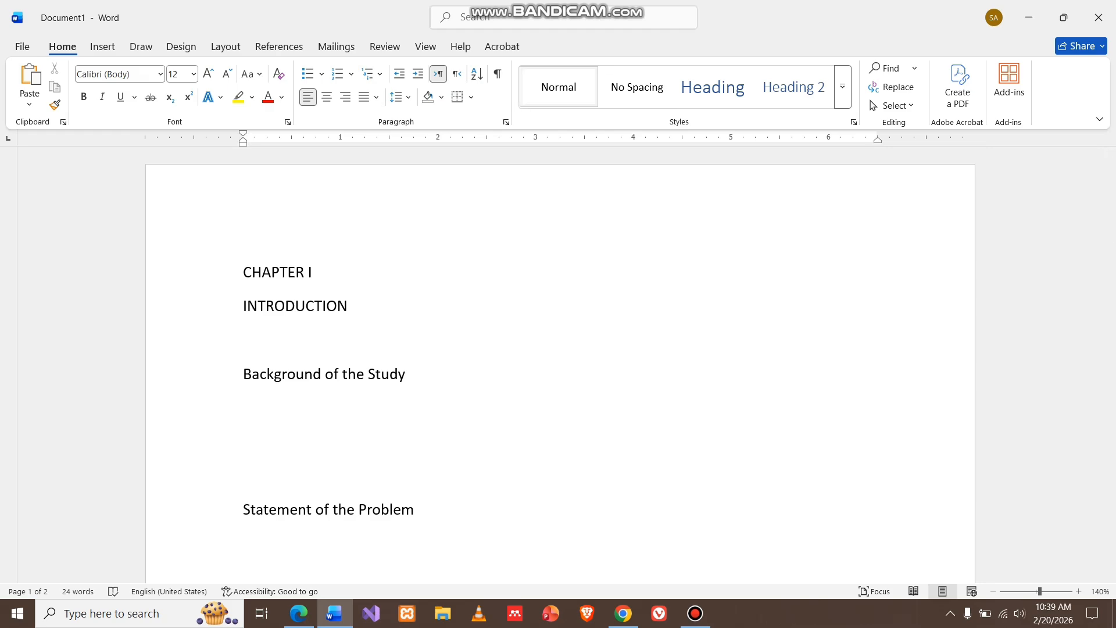
key("Return")
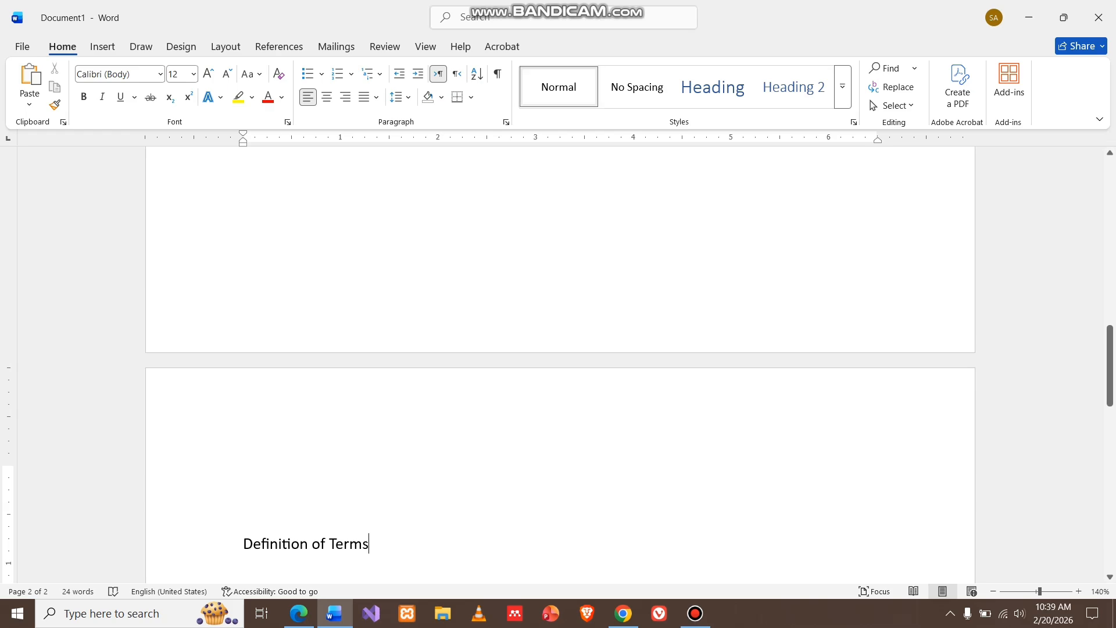
scroll(559, 360, "up", 10)
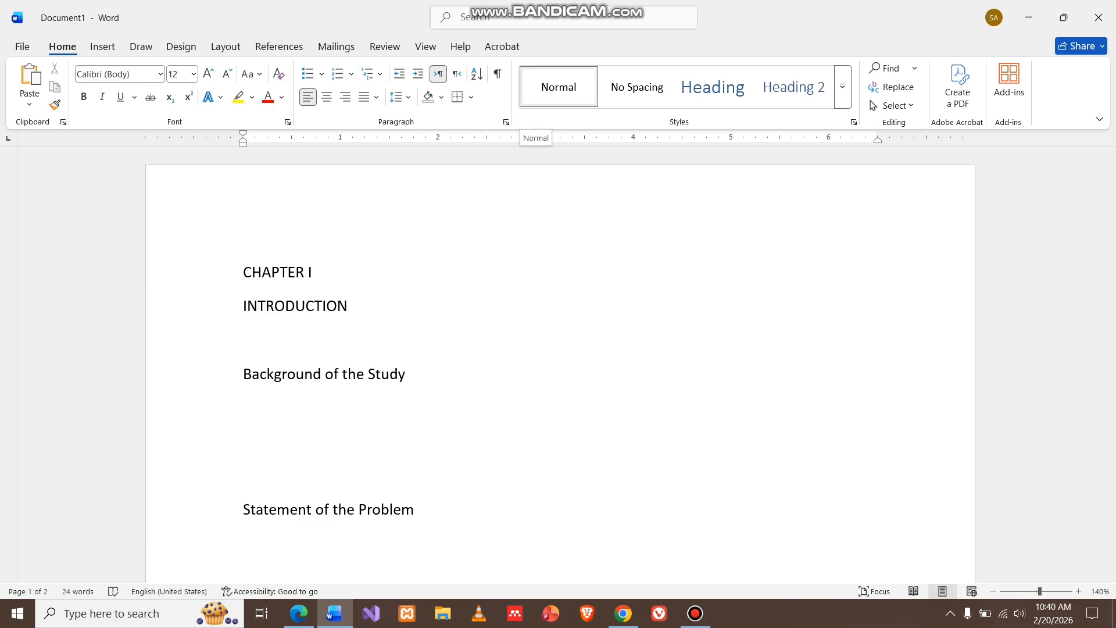
left_click(854, 122)
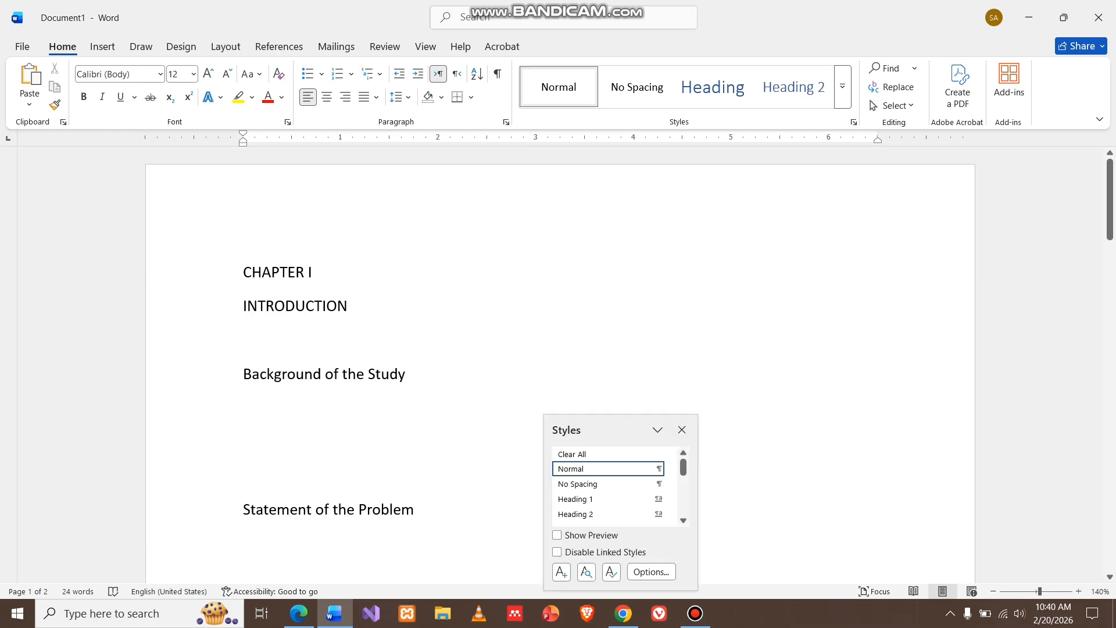
left_click(670, 469)
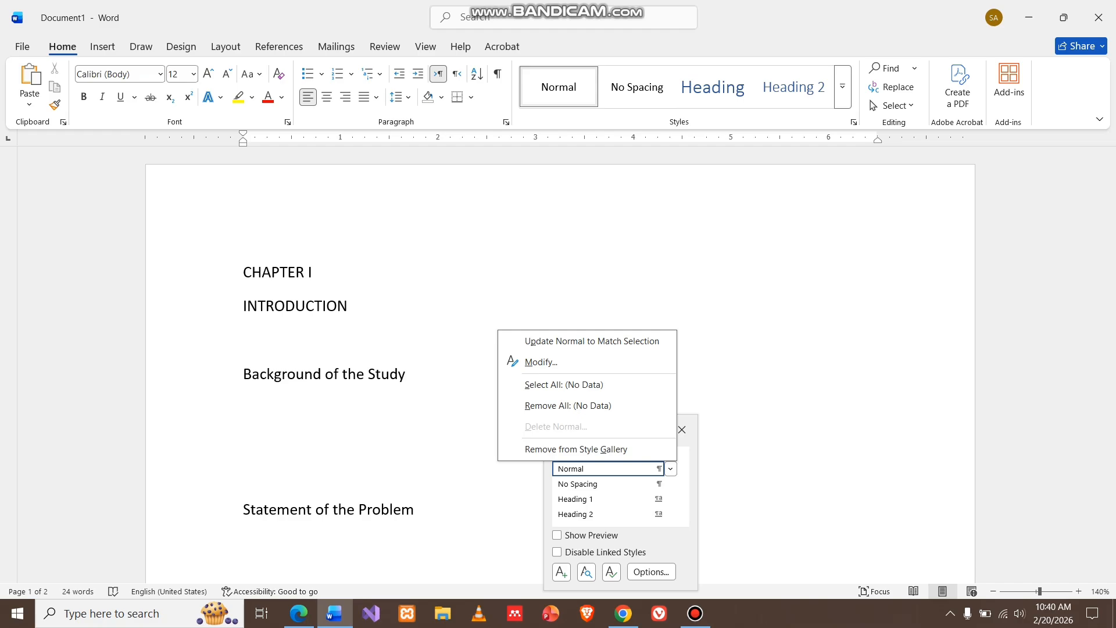
left_click(682, 429)
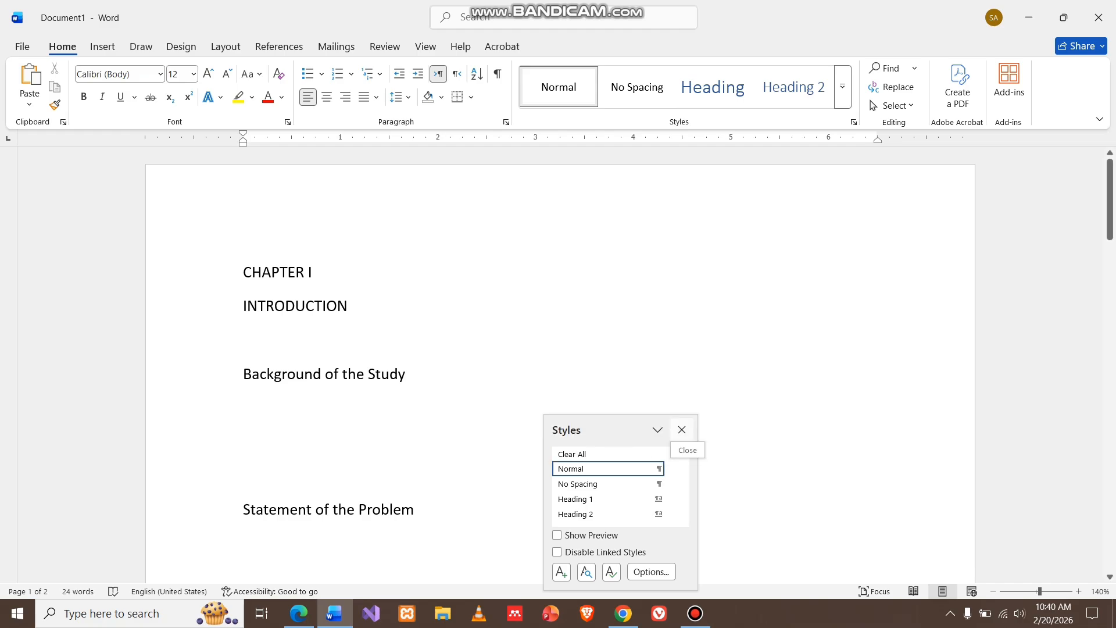
left_click(682, 430)
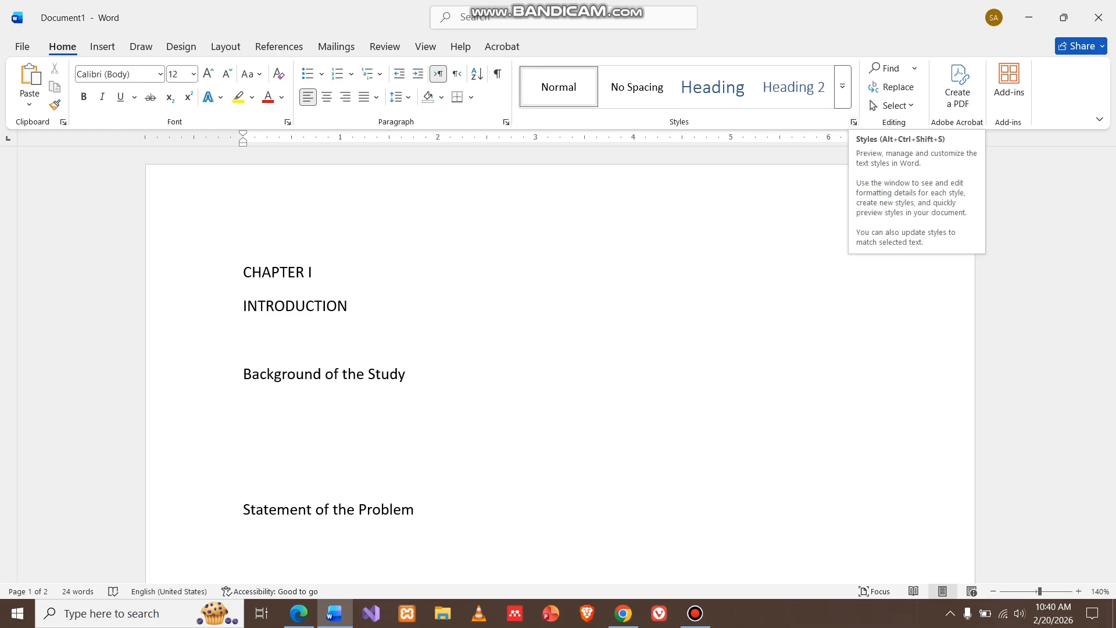
Open the Styles pane and reposition and lengthen it beside the page
left_click(853, 122)
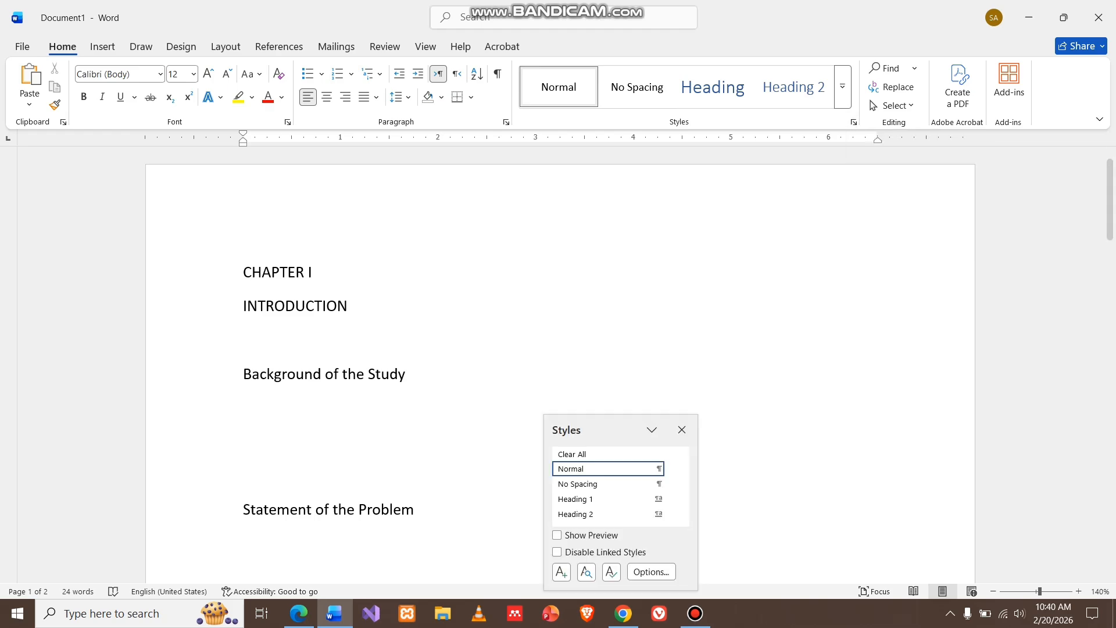
left_click_drag(607, 430, 854, 198)
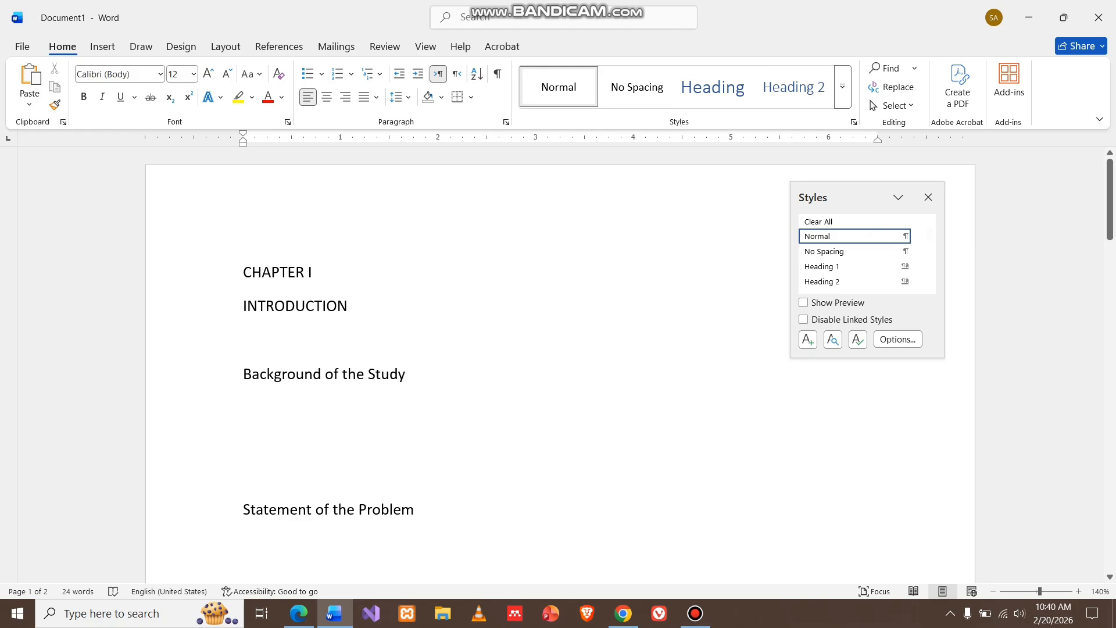
left_click_drag(945, 357, 946, 508)
left_click_drag(855, 198, 899, 175)
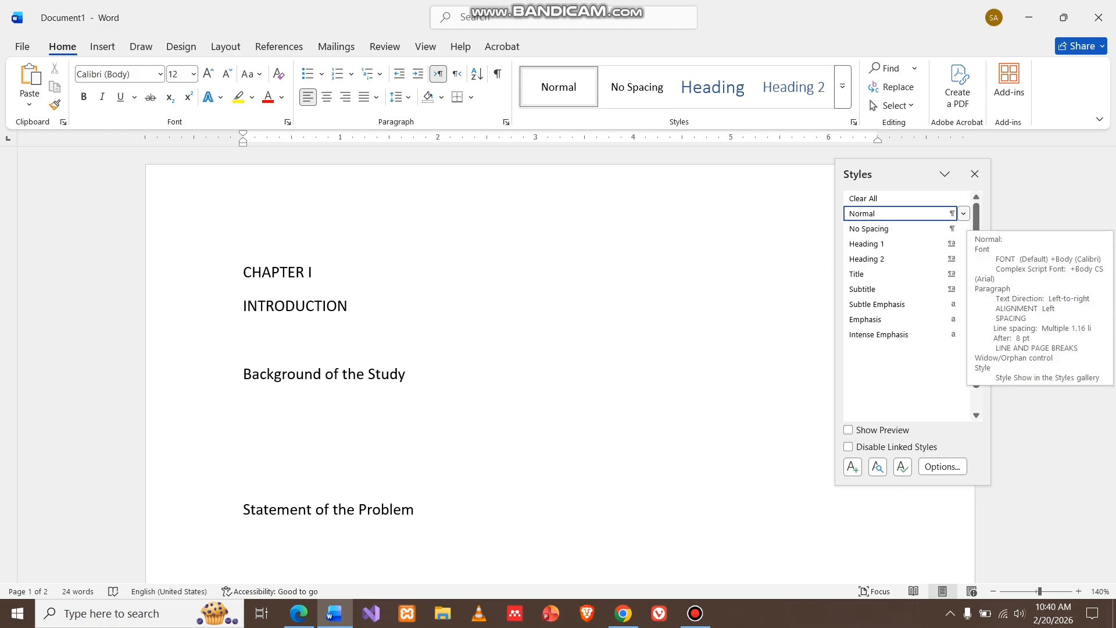
Modify the Normal style to use the Arial font
left_click(963, 214)
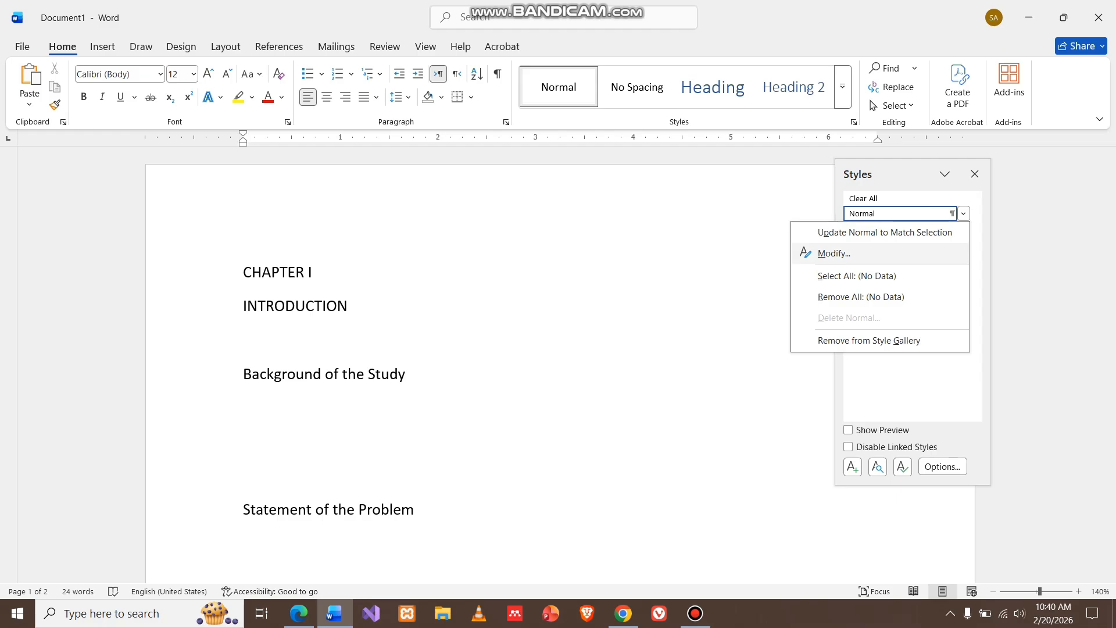
left_click(834, 252)
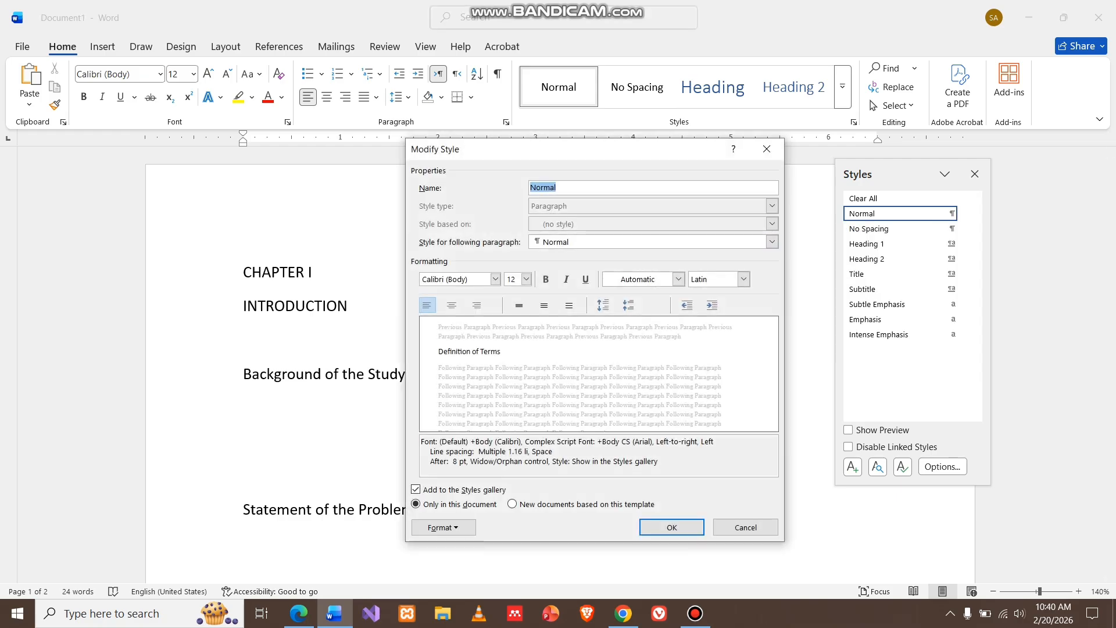
left_click(495, 279)
type("Ar")
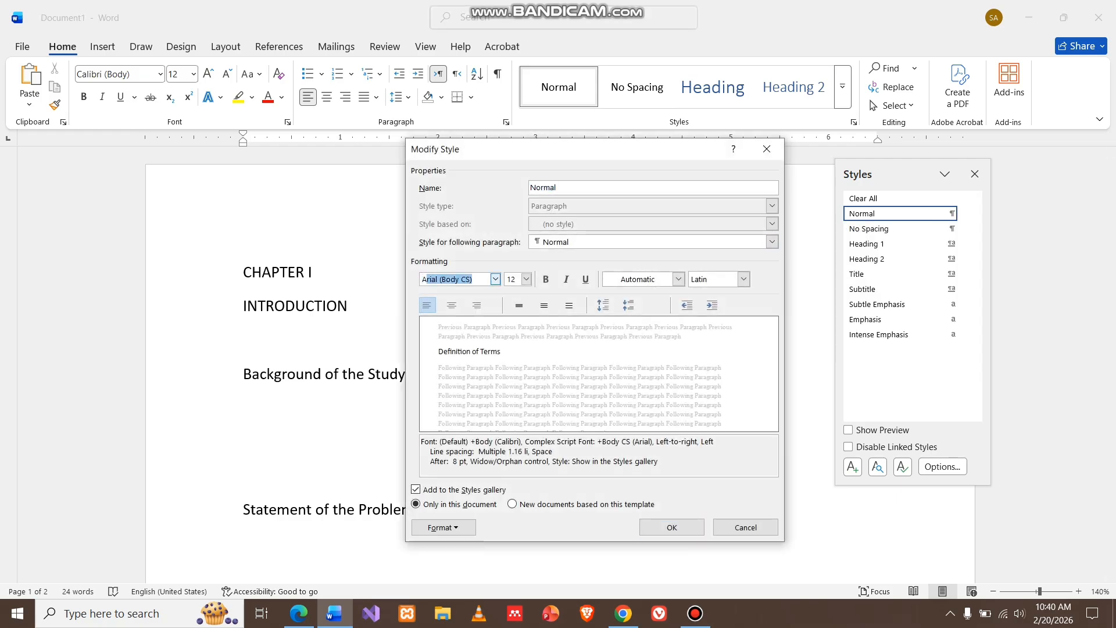
type("ial")
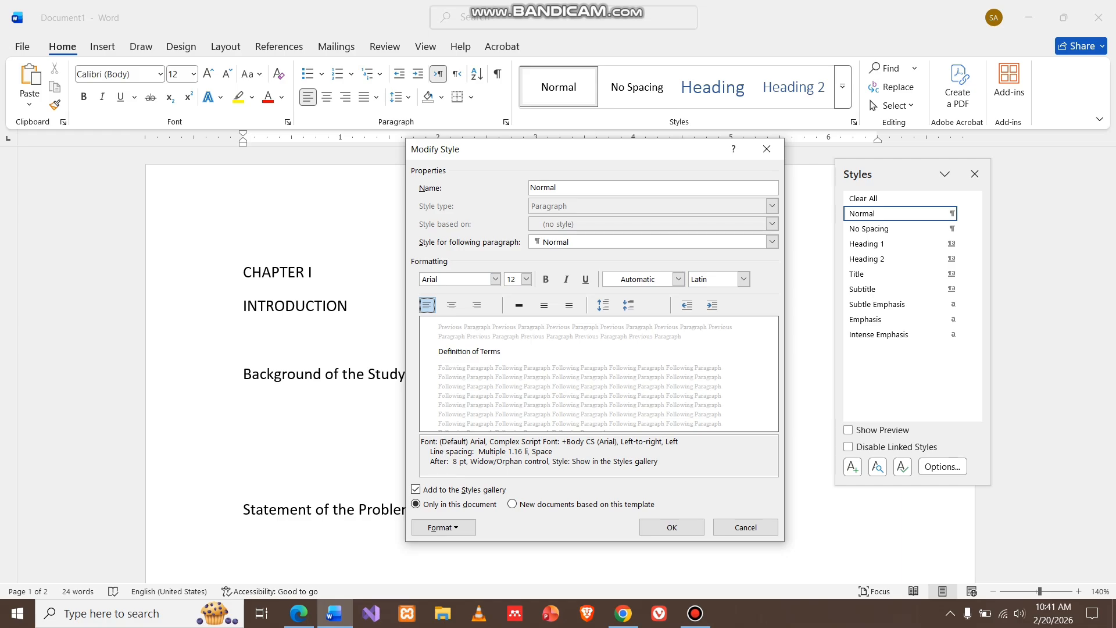
left_click(677, 279)
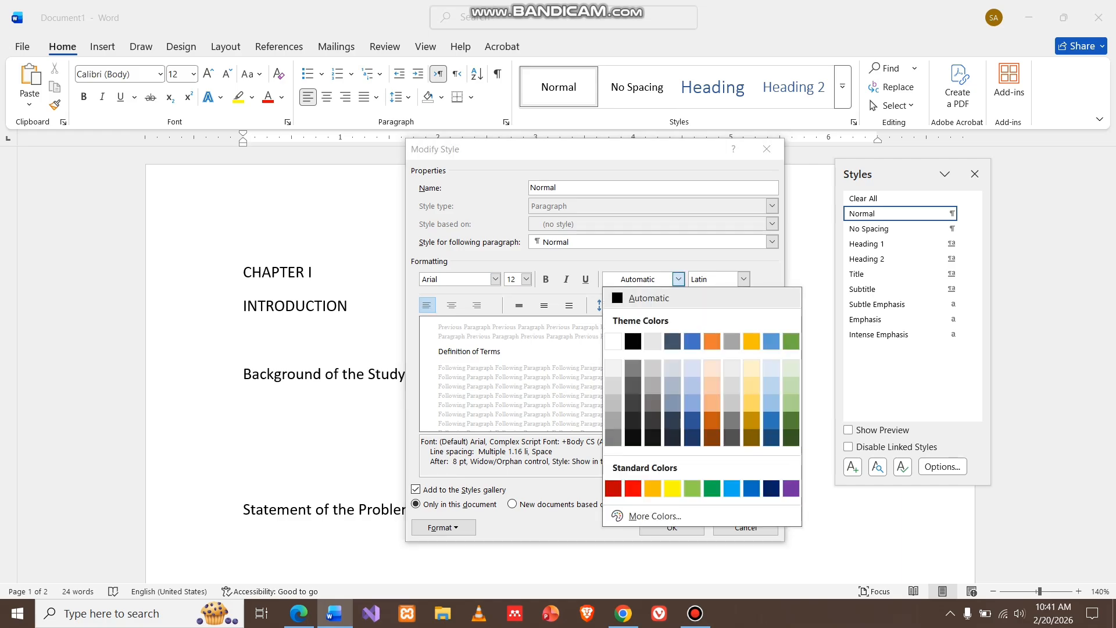
left_click(678, 279)
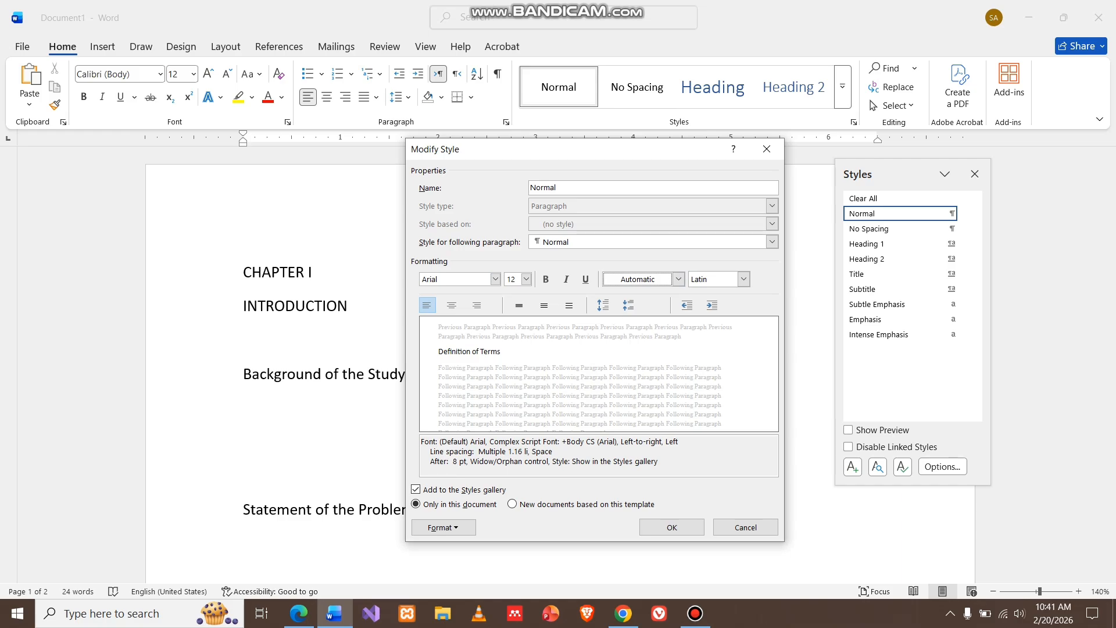
left_click(672, 527)
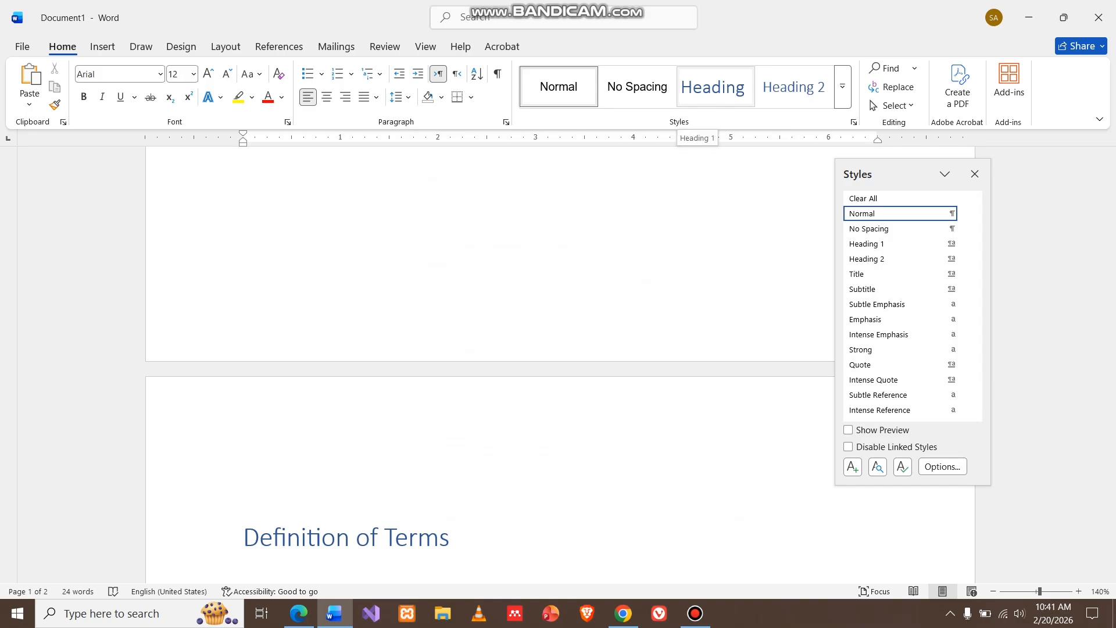
Apply Heading 1 to Definition of Terms and modify the Heading 1 style to use the Arial font
left_click(715, 87)
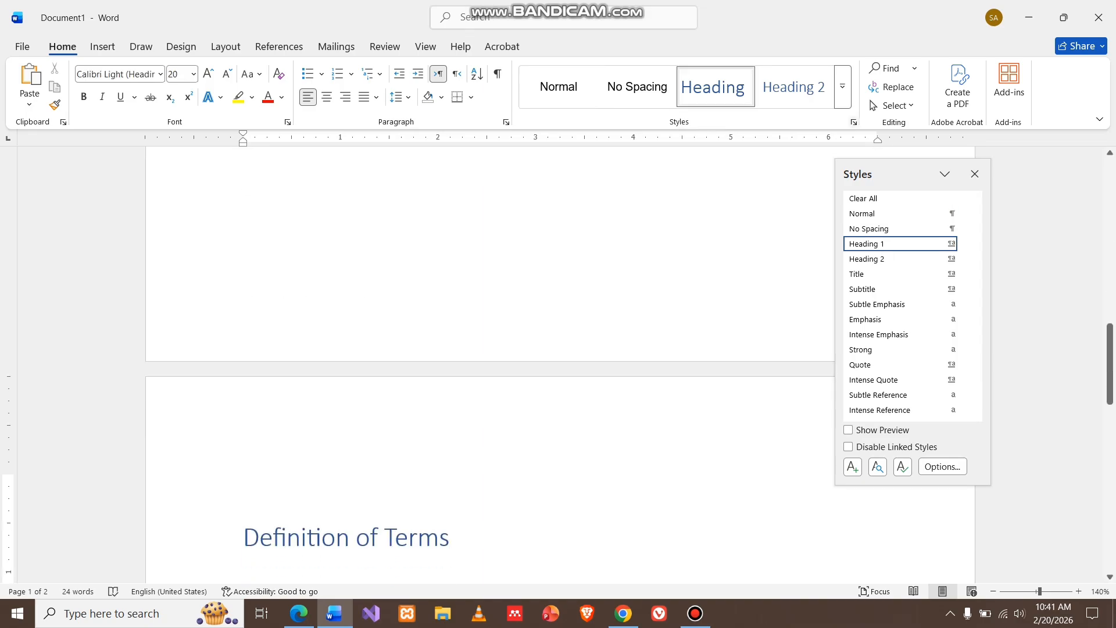
mouse_move(852, 244)
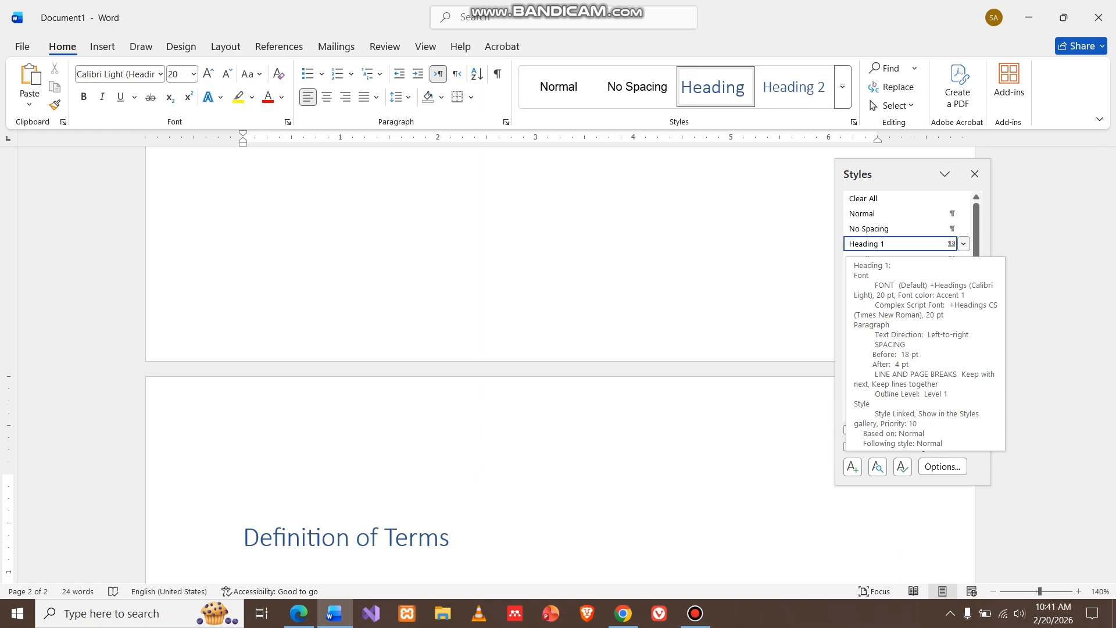
left_click(963, 244)
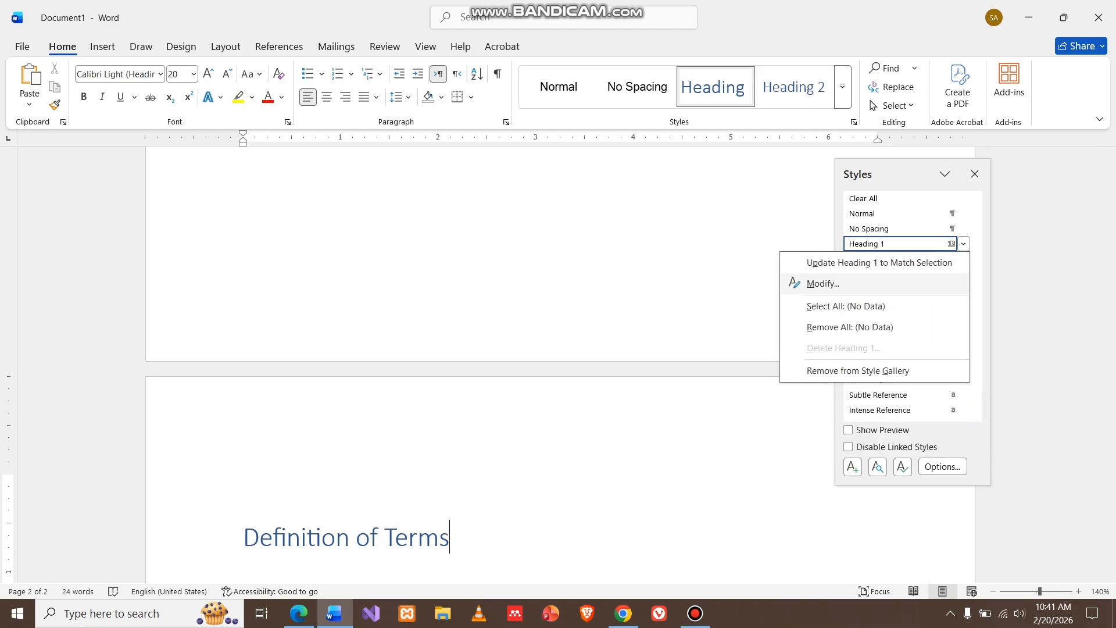
left_click(822, 283)
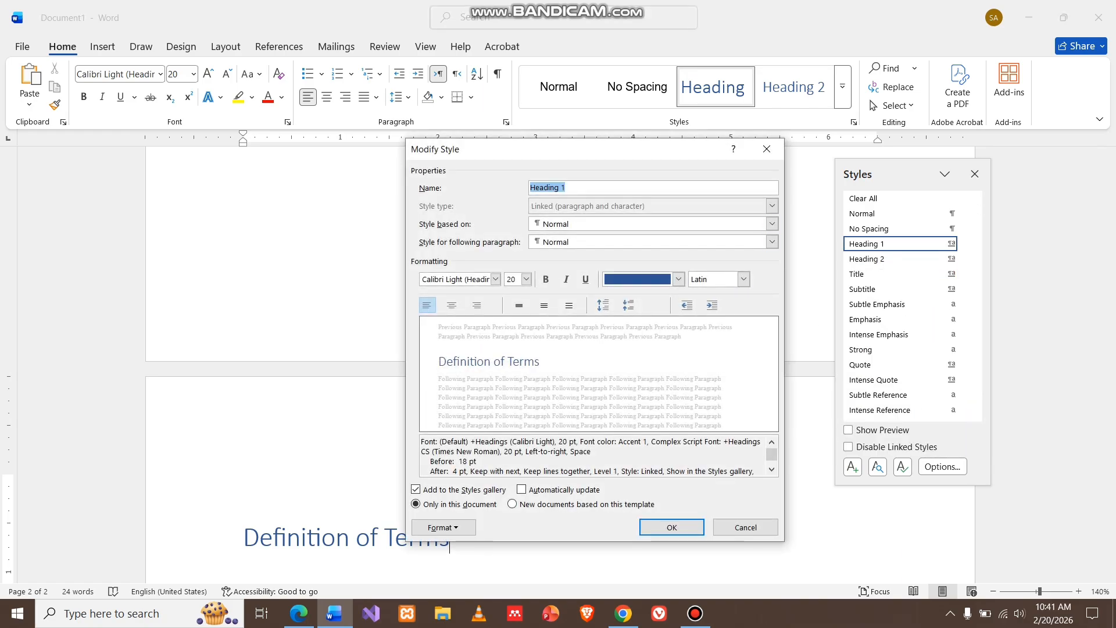
left_click(495, 279)
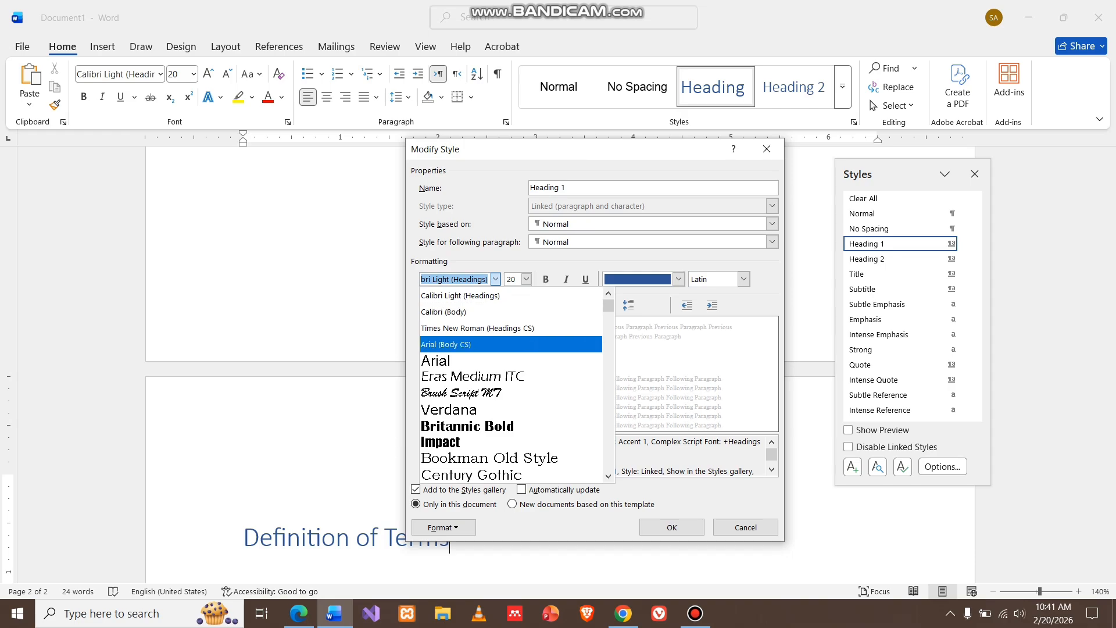
key("Return")
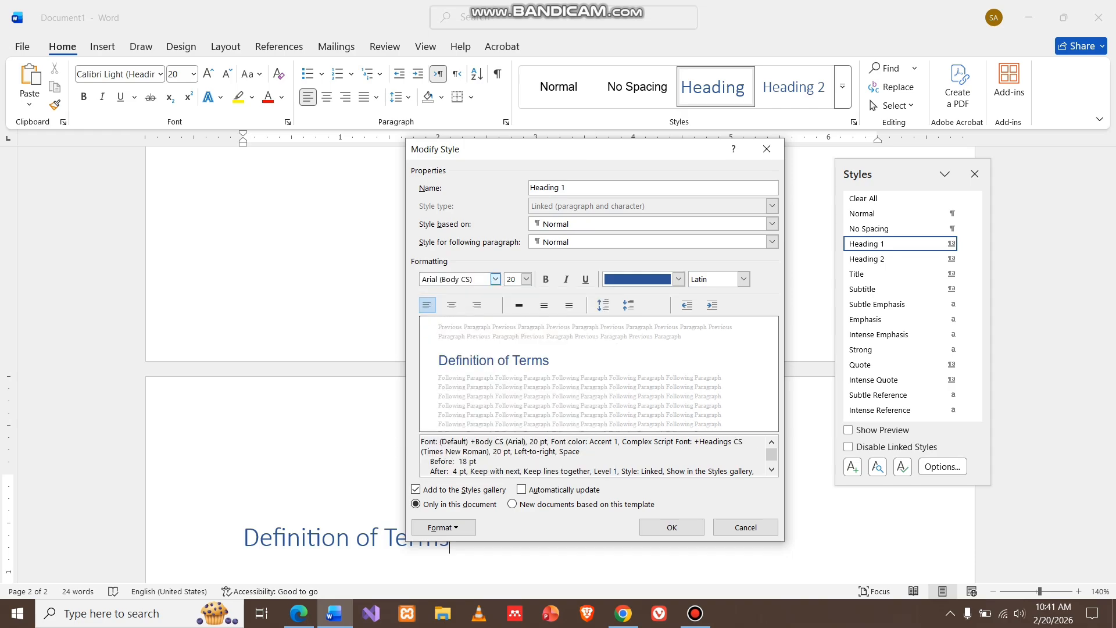
left_click(496, 279)
key("Down")
key("Return")
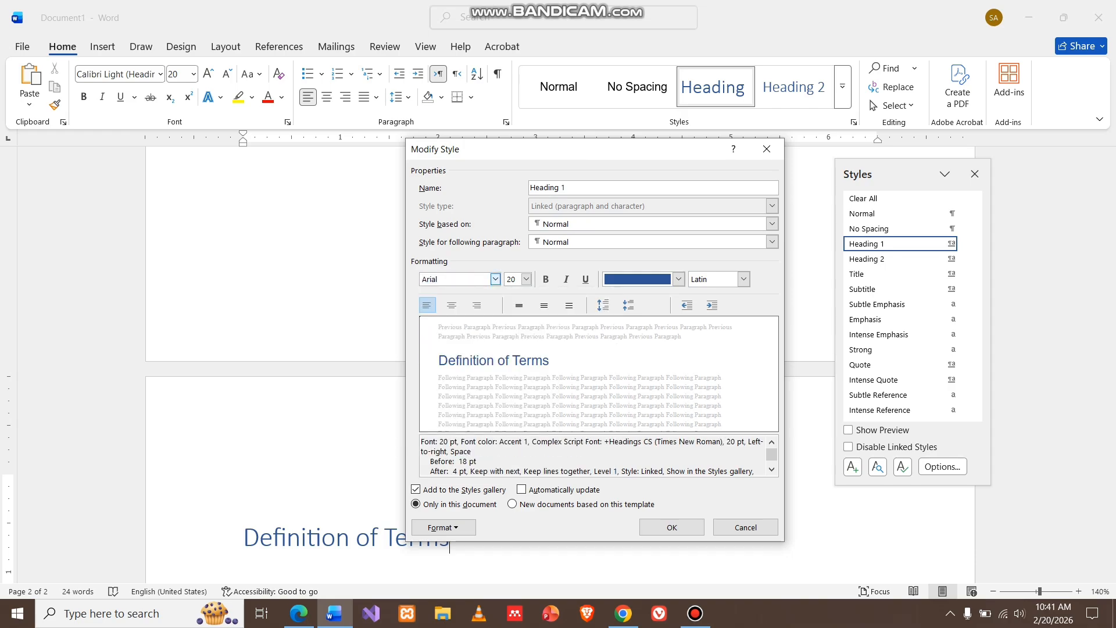
Set the Heading 1 style's font size to 12 pt and make it bold
key("Tab")
type("12")
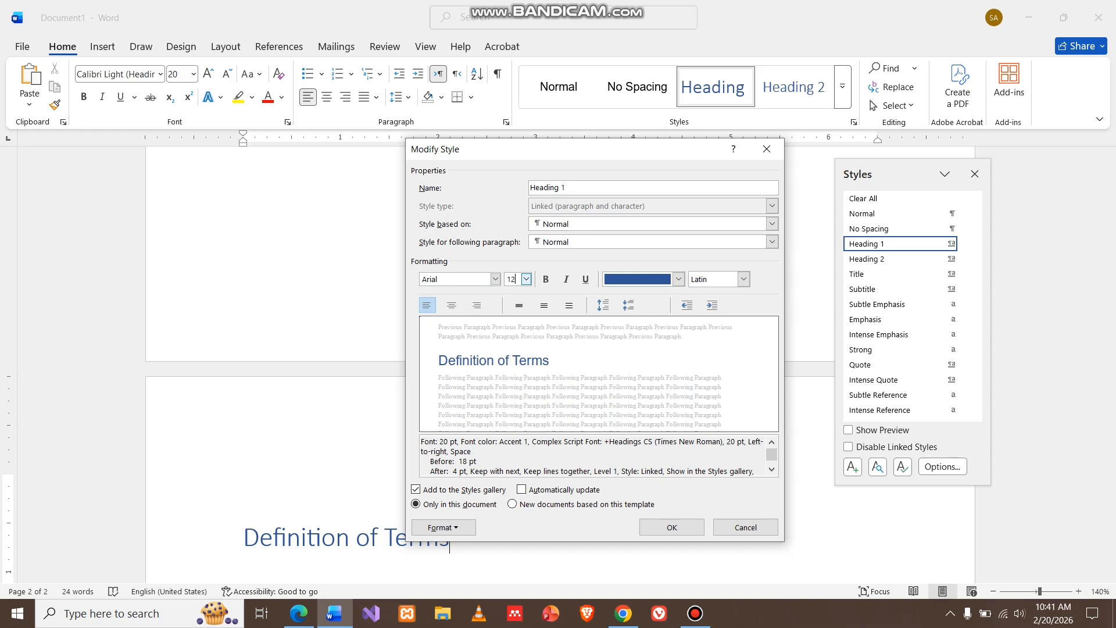
key("Tab")
key("space")
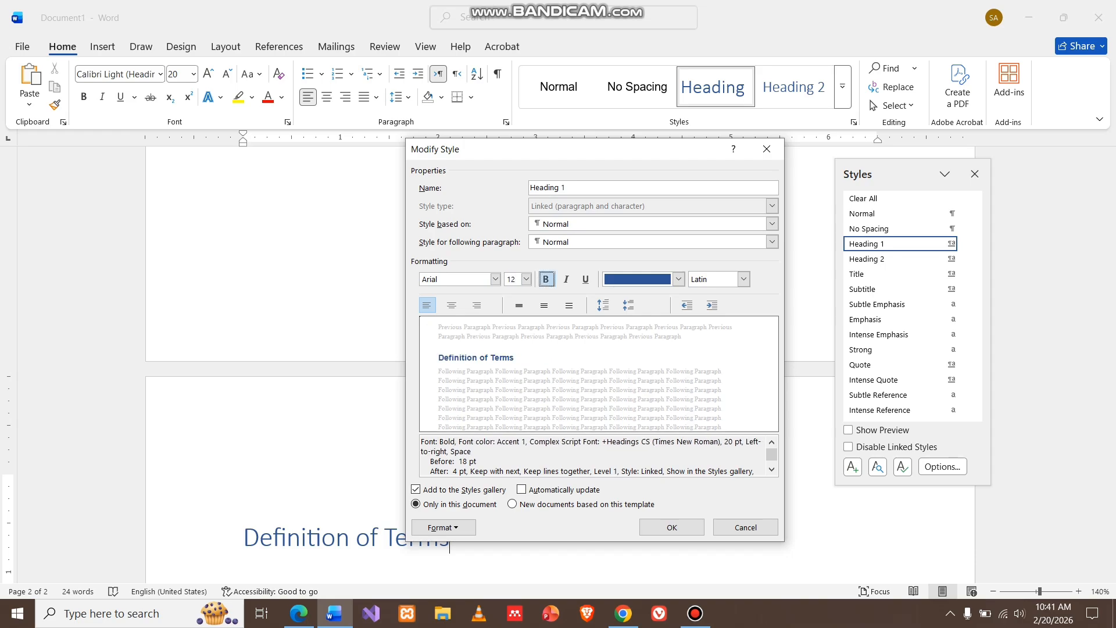
Set the Heading 1 font colour to Automatic, center its alignment, and confirm the style changes
left_click(679, 279)
left_click(630, 300)
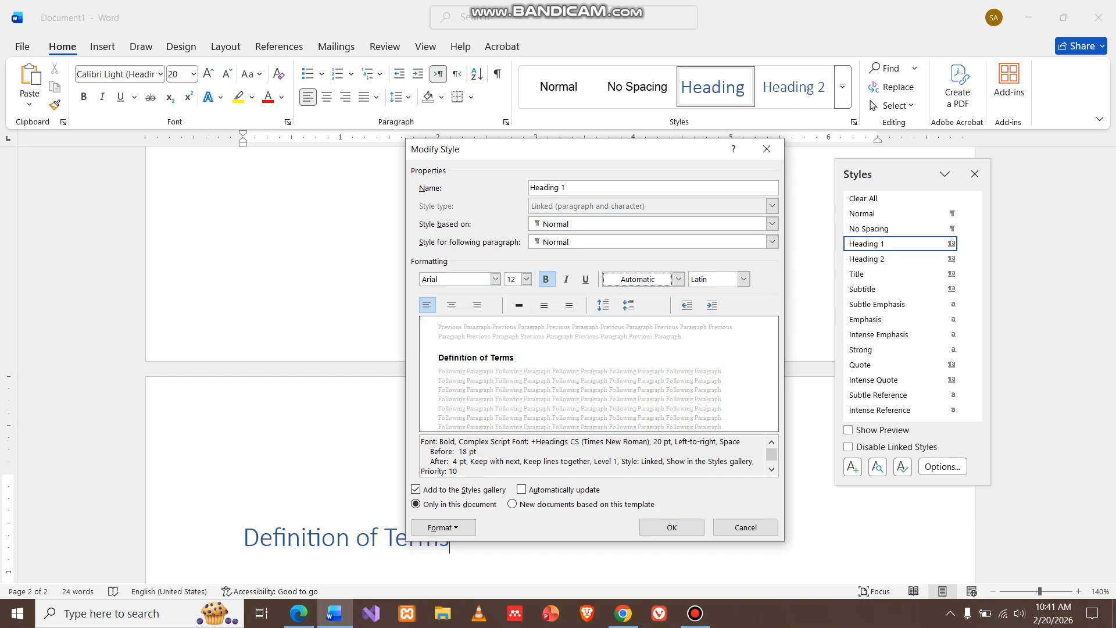
left_click(451, 305)
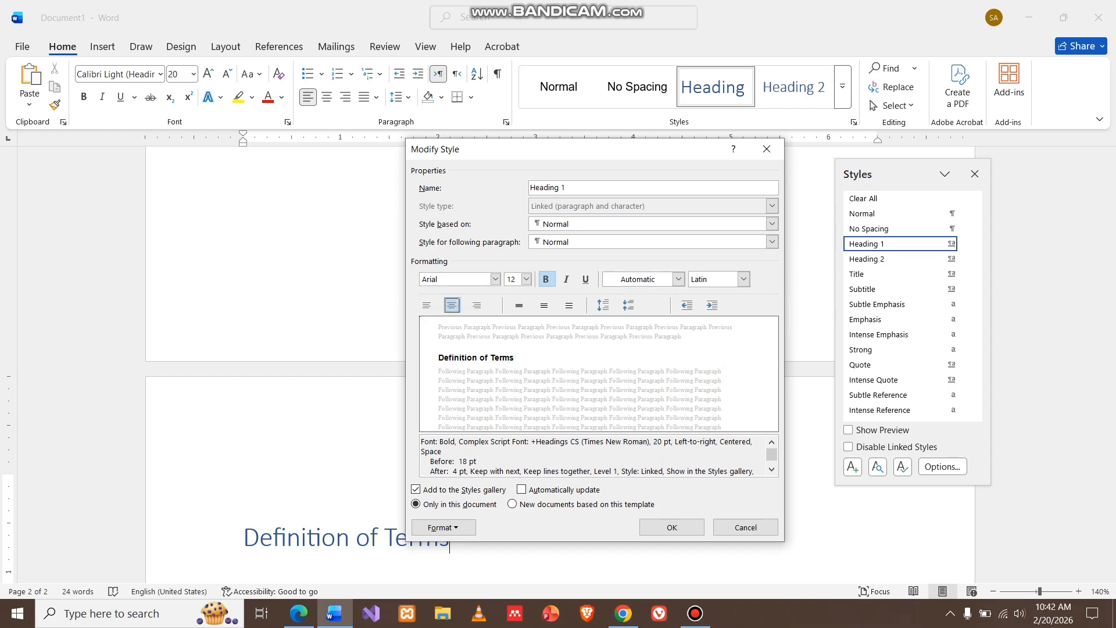
left_click(672, 527)
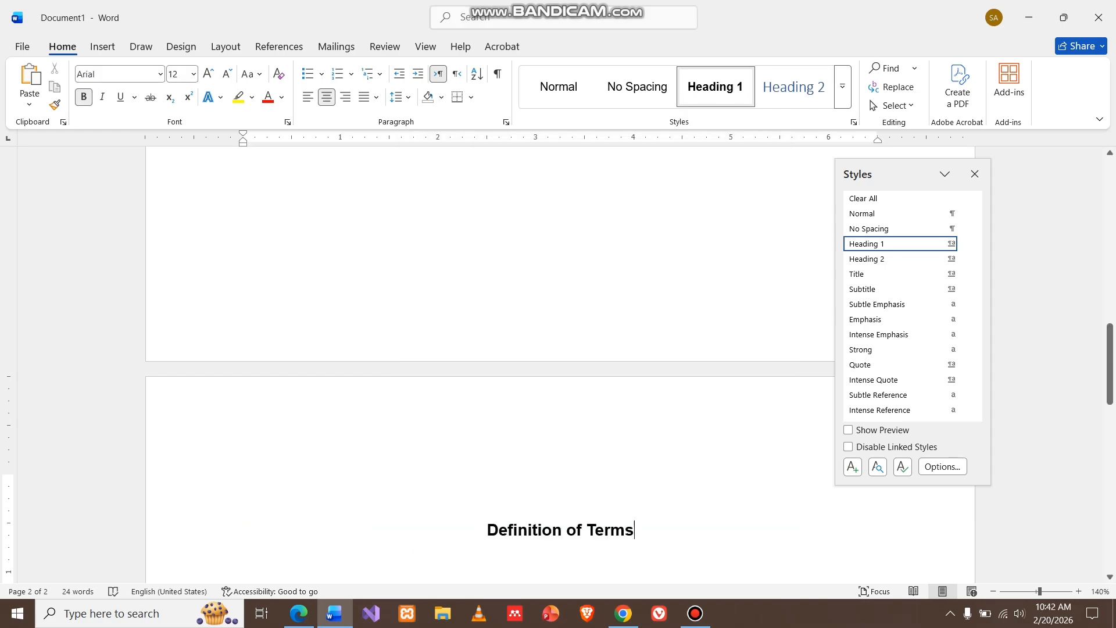
Return the Definition of Terms line to the Normal style
left_click_drag(635, 530, 487, 529)
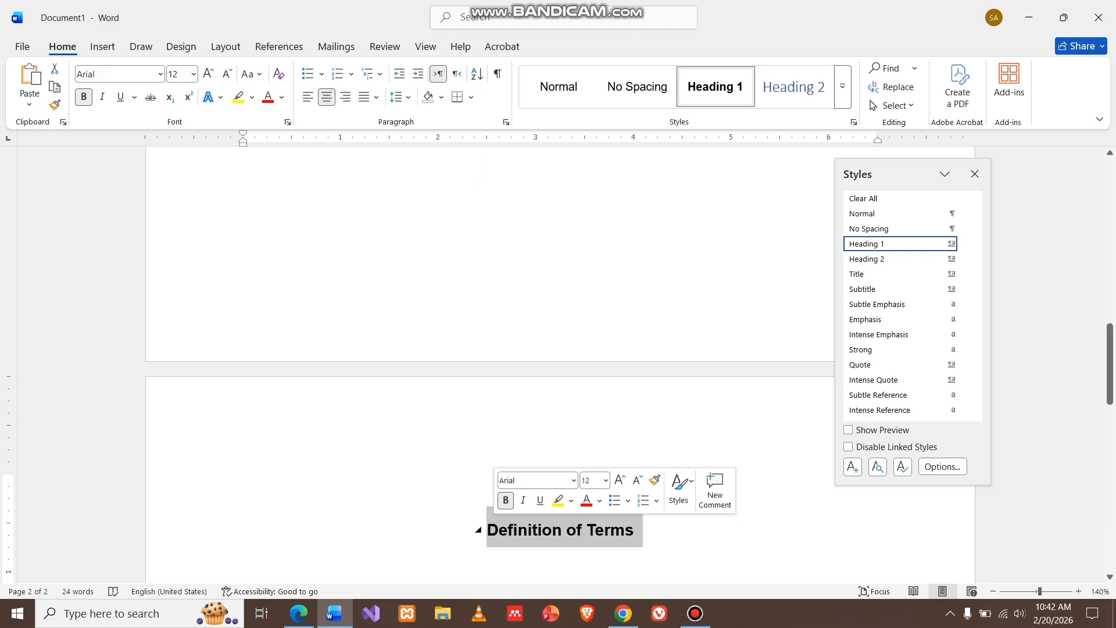
key("ctrl+shift+n")
Apply the Heading 1 style to the INTRODUCTION line on the first page
scroll(488, 361, "up", 10)
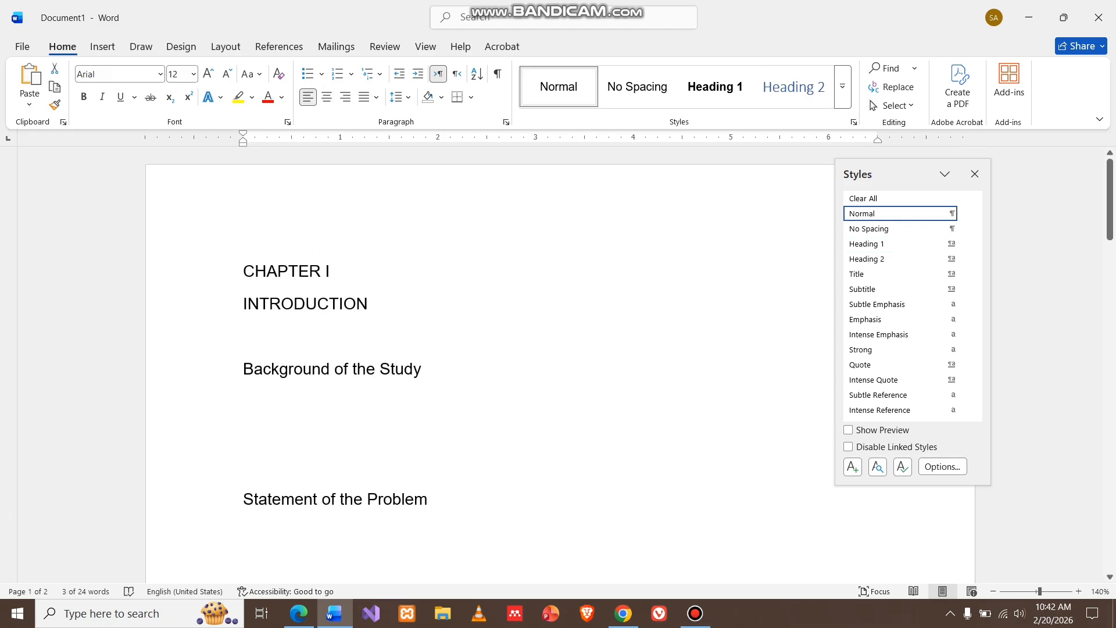
left_click_drag(368, 303, 243, 304)
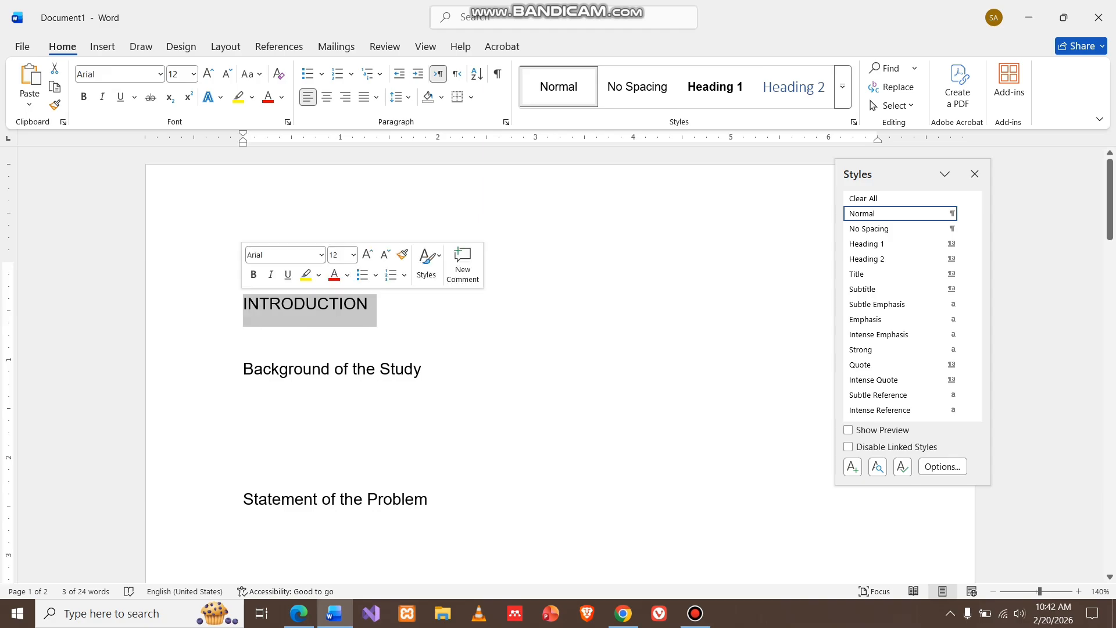
key("ctrl+alt+1")
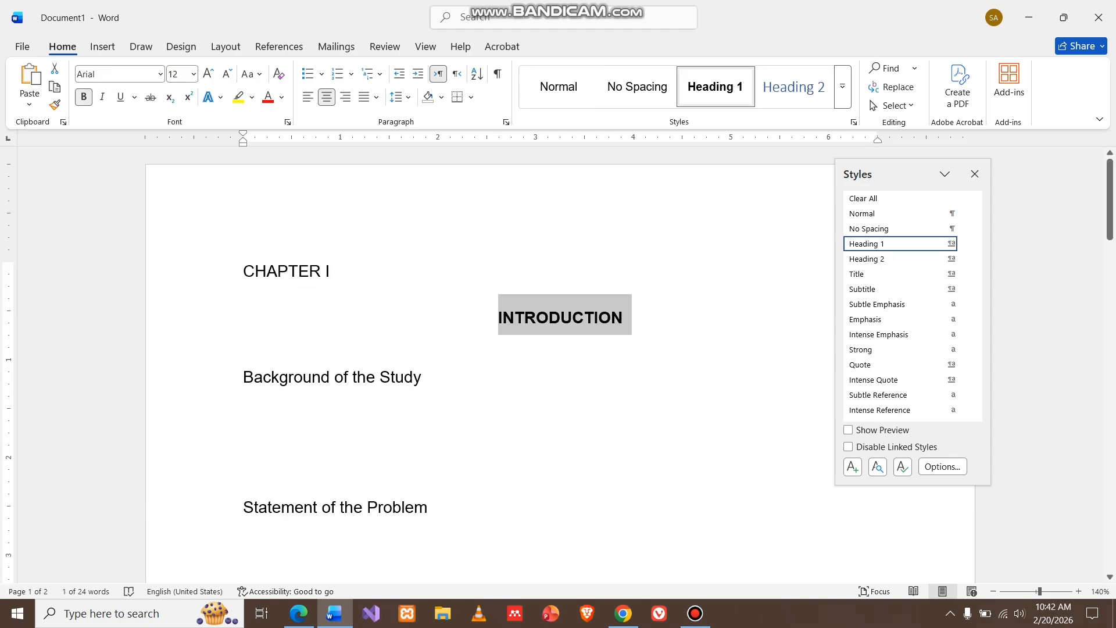
left_click(422, 376)
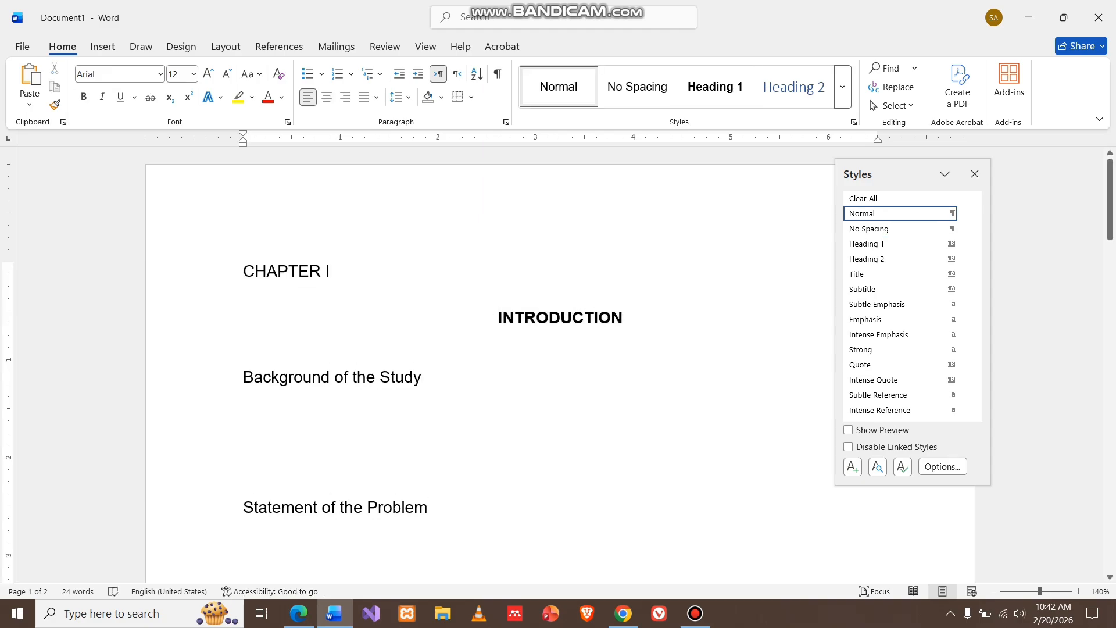
Center the CHAPTER I line and make it bold
triple_click(285, 271)
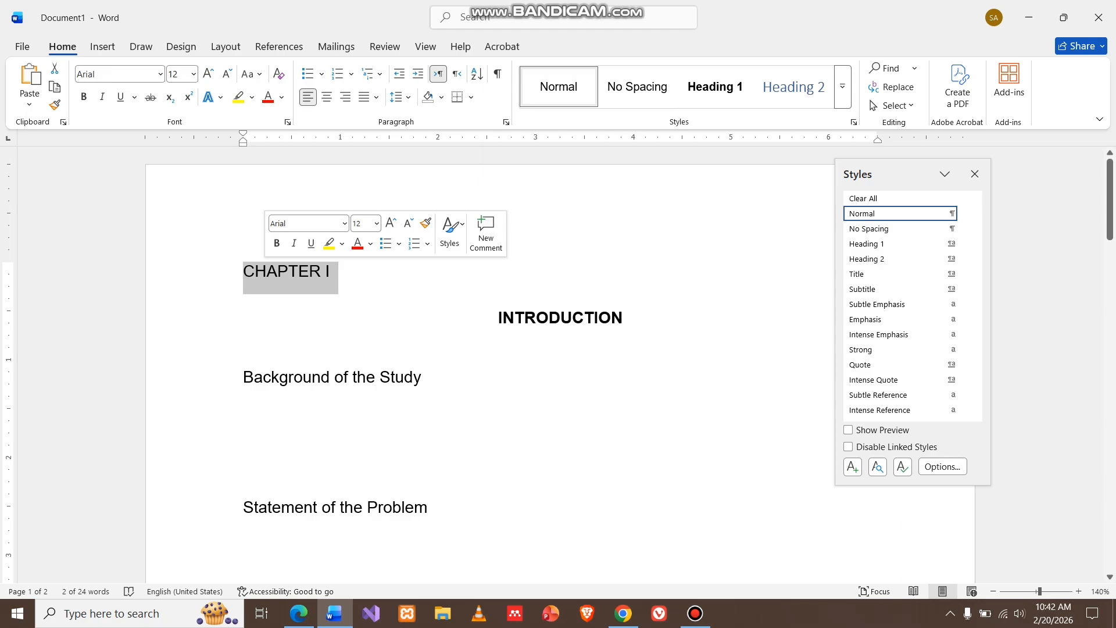
key("ctrl+e")
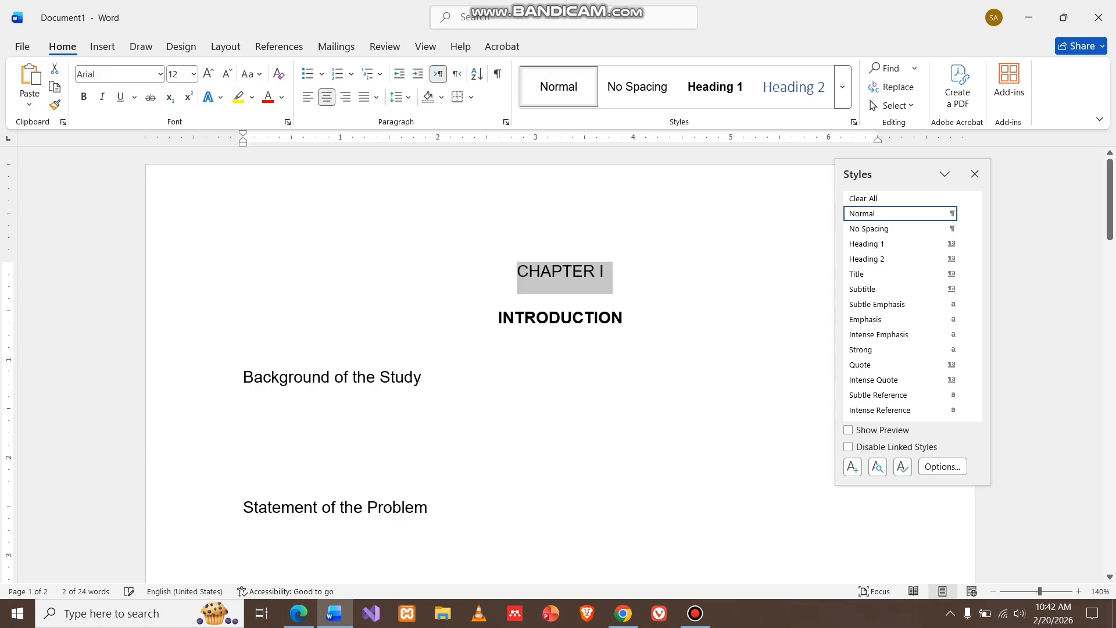
key("ctrl+b")
left_click(243, 344)
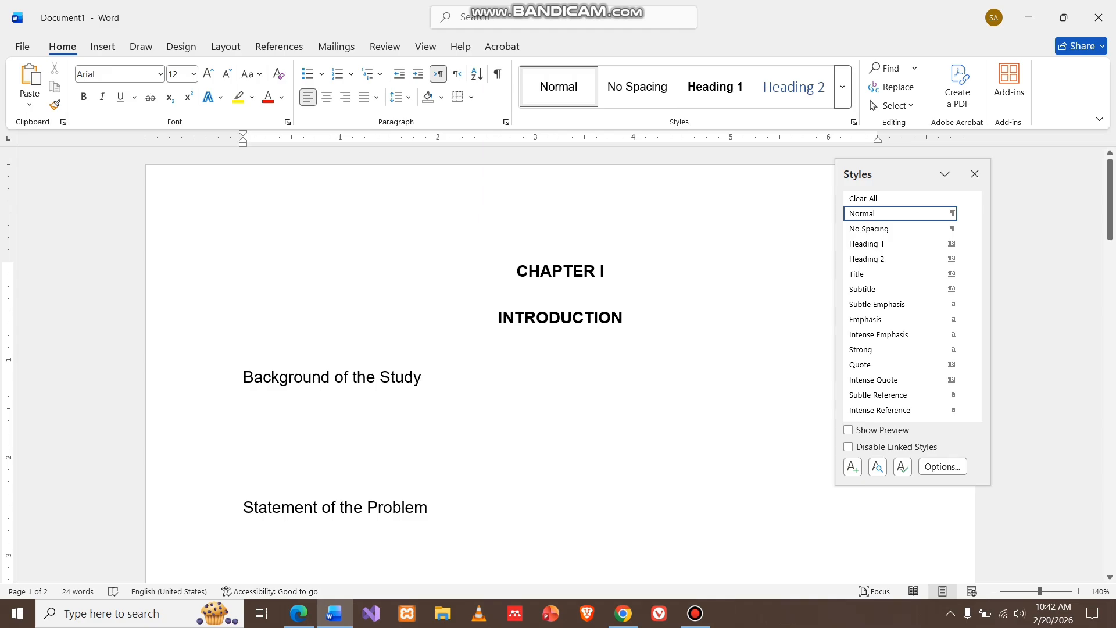
Modify the Heading 2 style to use Arial at 12 pt
scroll(558, 361, "down", 3)
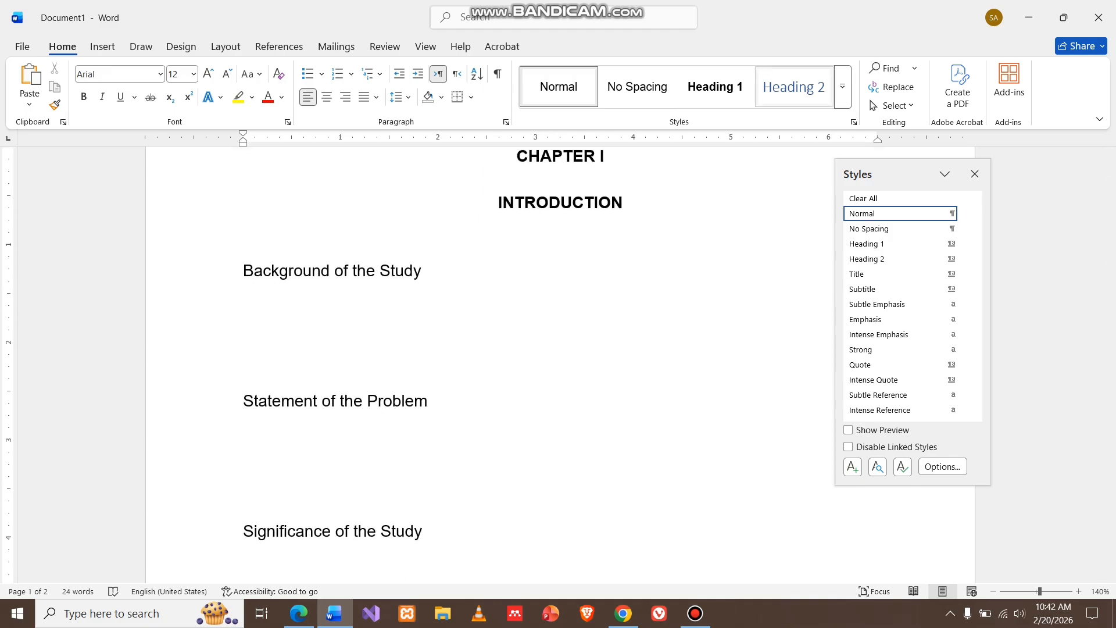
left_click(794, 87)
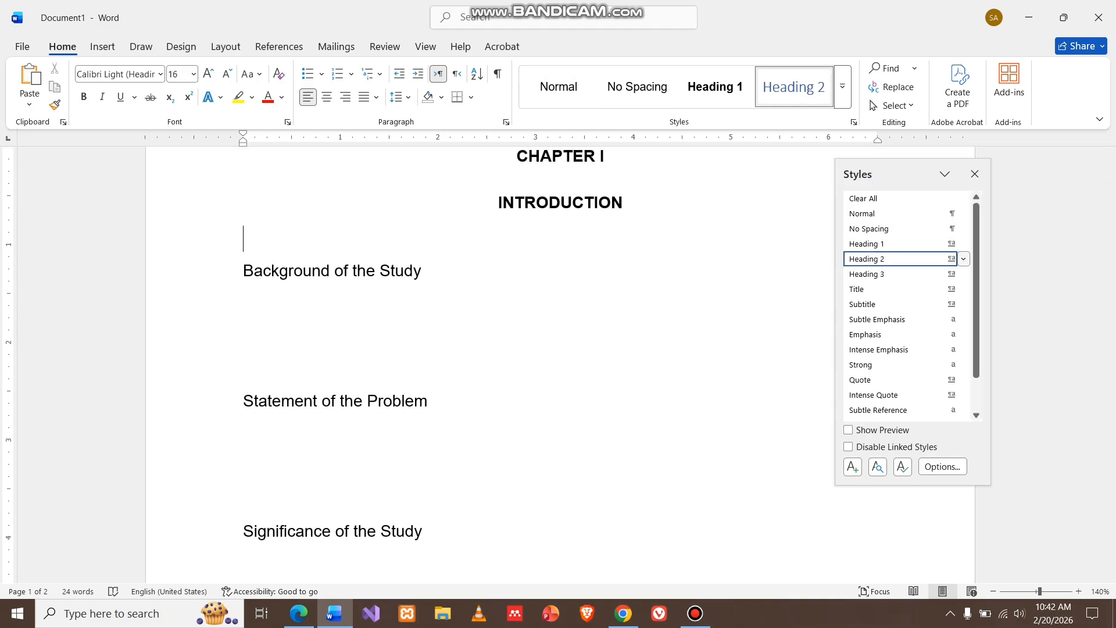
left_click(964, 259)
left_click(817, 298)
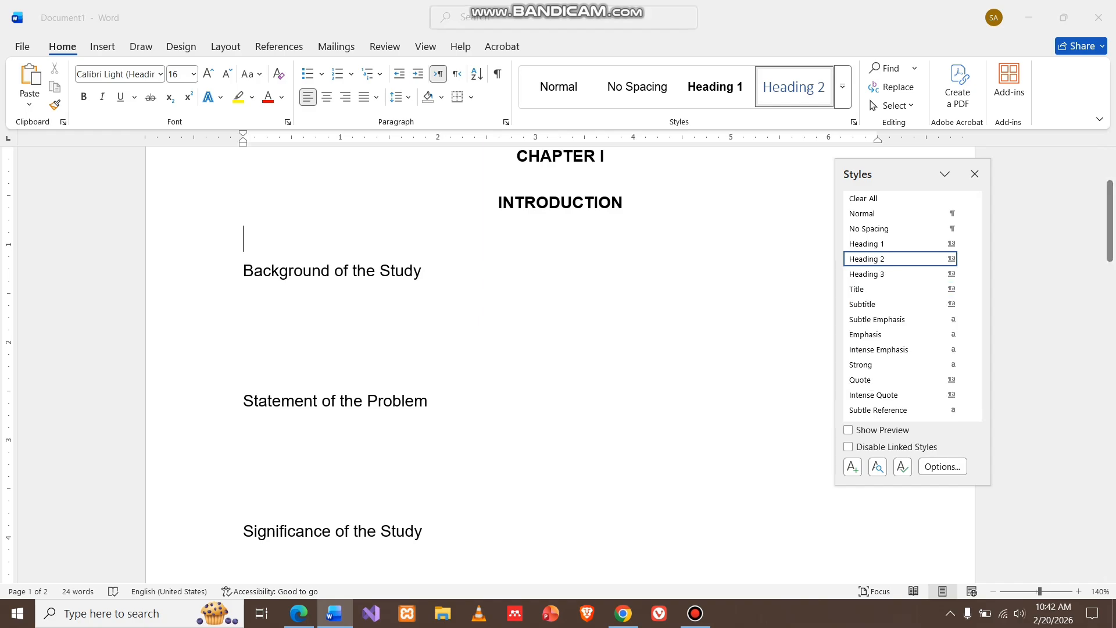
left_click(495, 279)
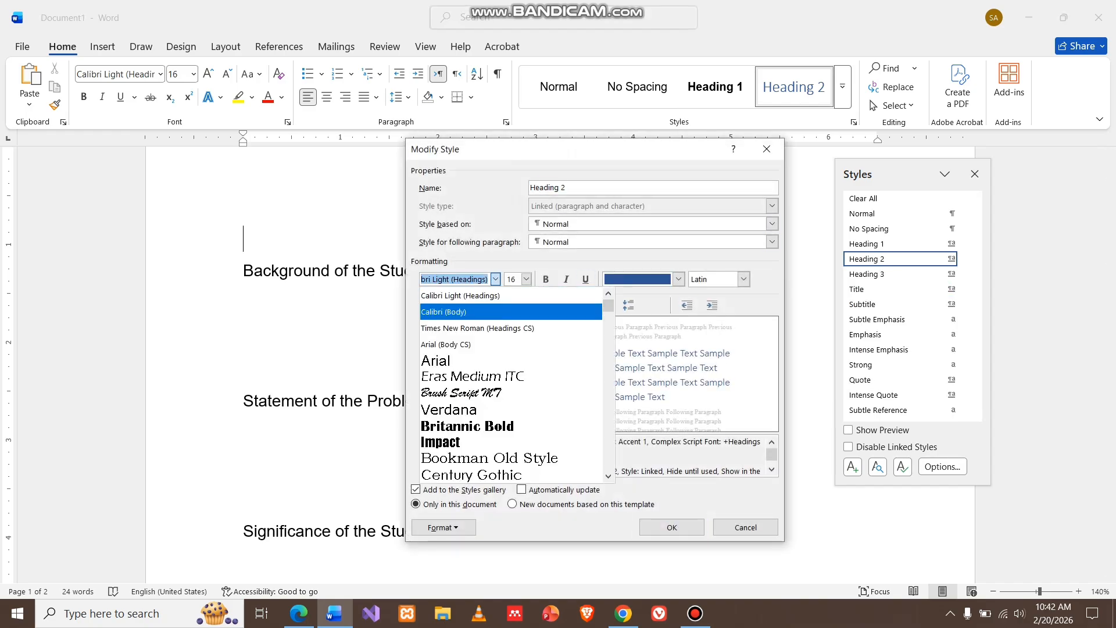
left_click(459, 359)
left_click(526, 279)
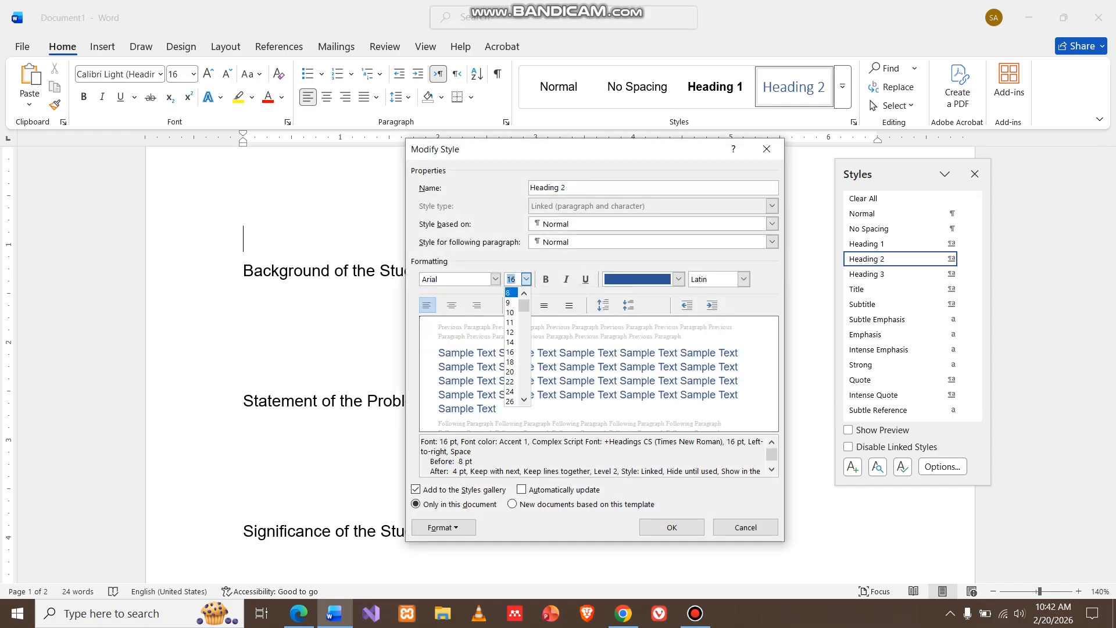
left_click(511, 329)
Make the Heading 2 style bold with Automatic font colour and confirm the changes
left_click(546, 279)
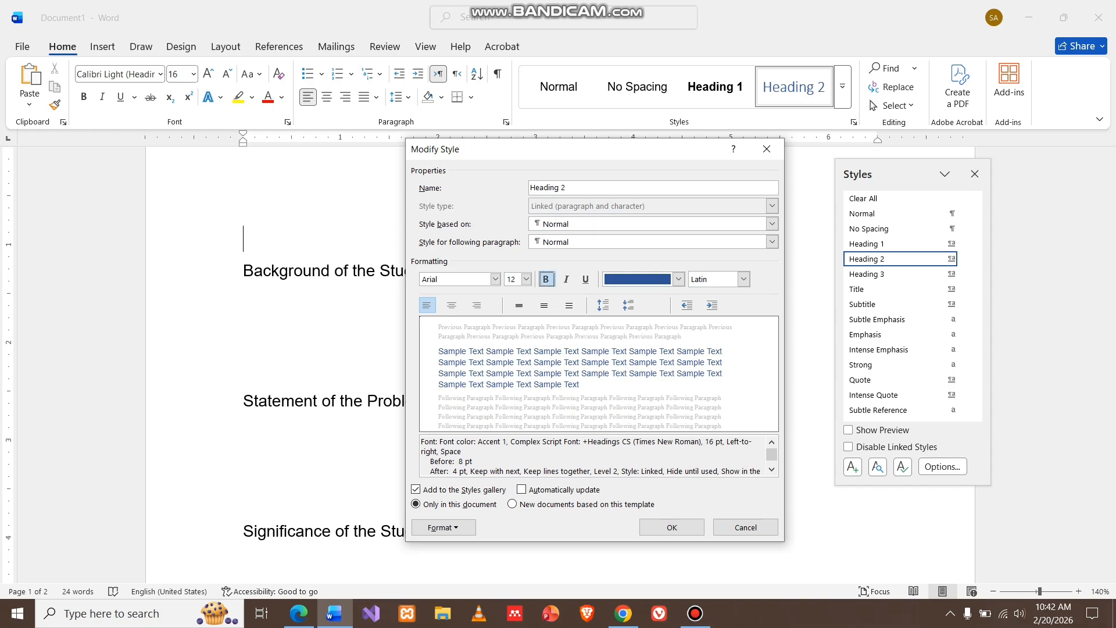
left_click(678, 279)
left_click(645, 298)
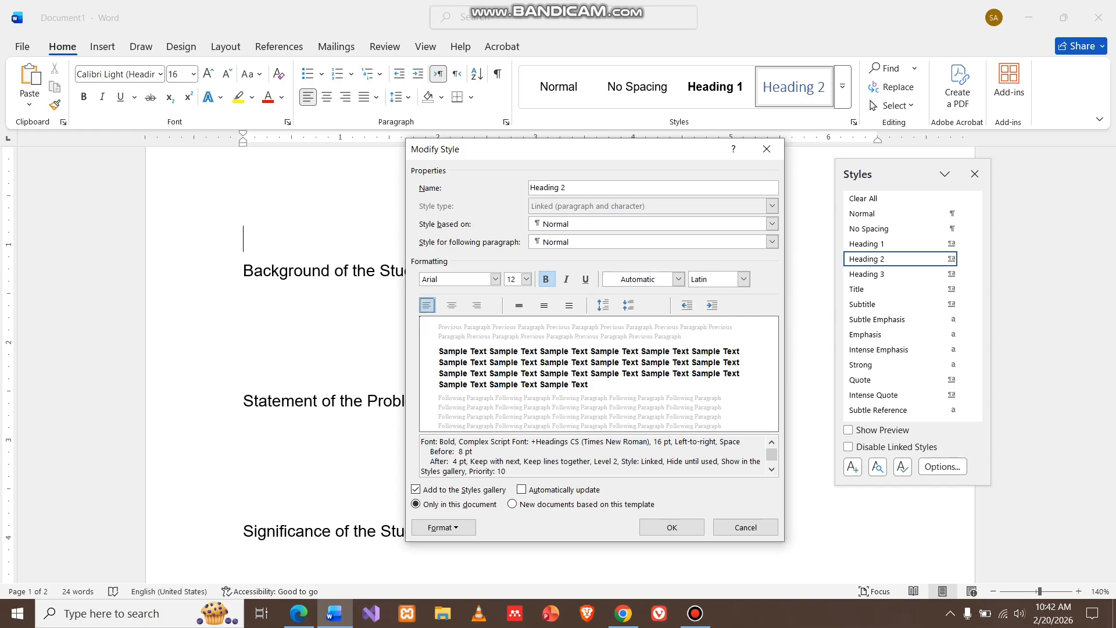
key("Return")
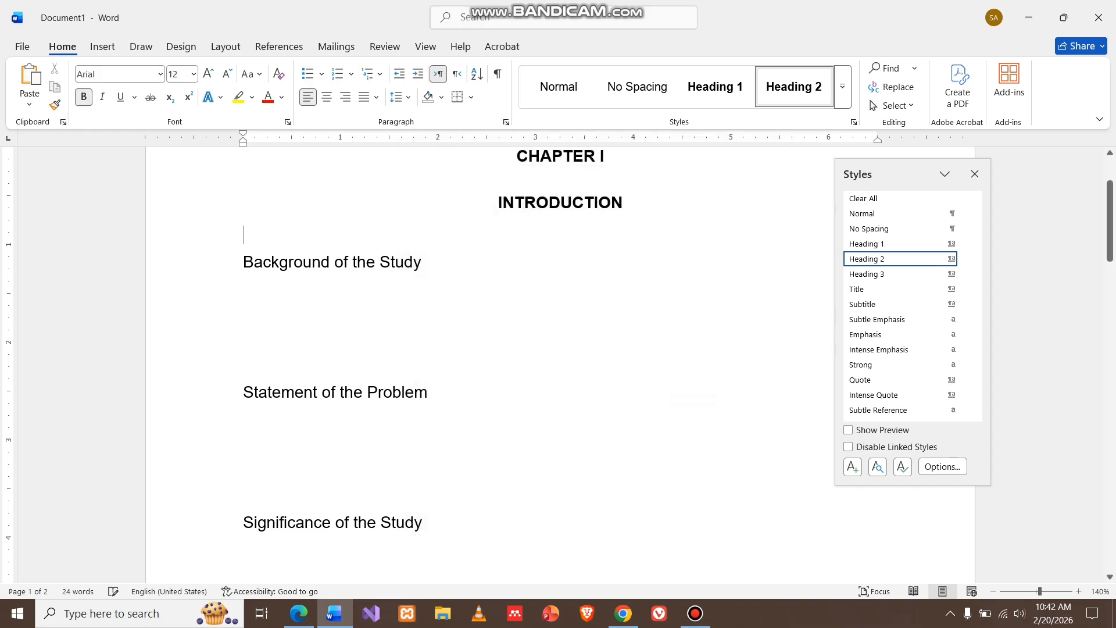
Apply Heading 2 to the Background of the Study and Statement of the Problem headings
left_click_drag(431, 262, 243, 263)
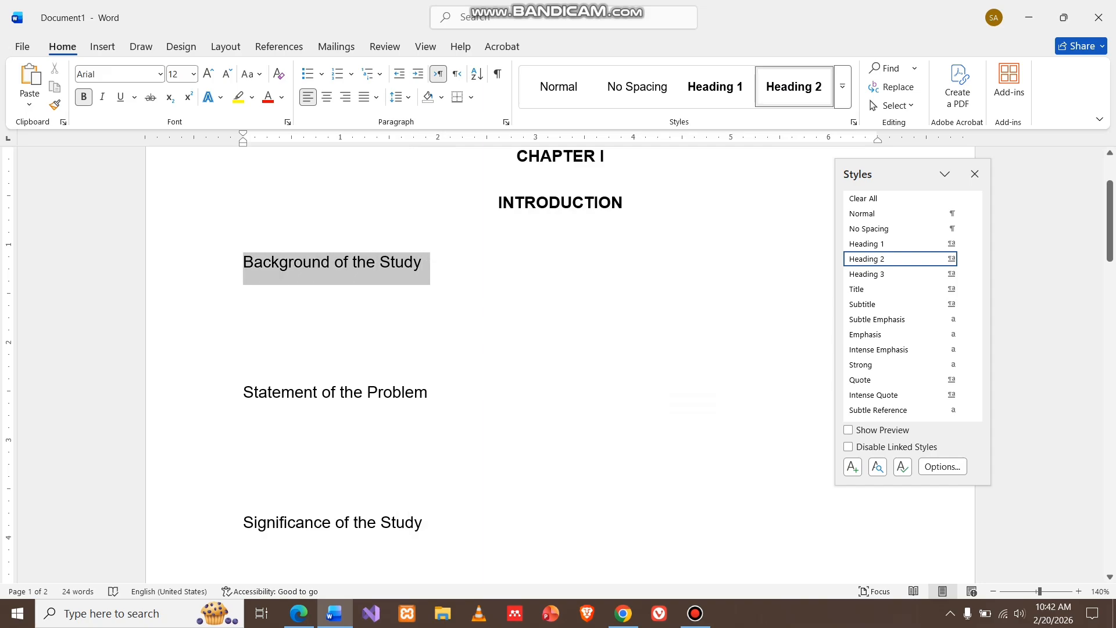
left_click(794, 86)
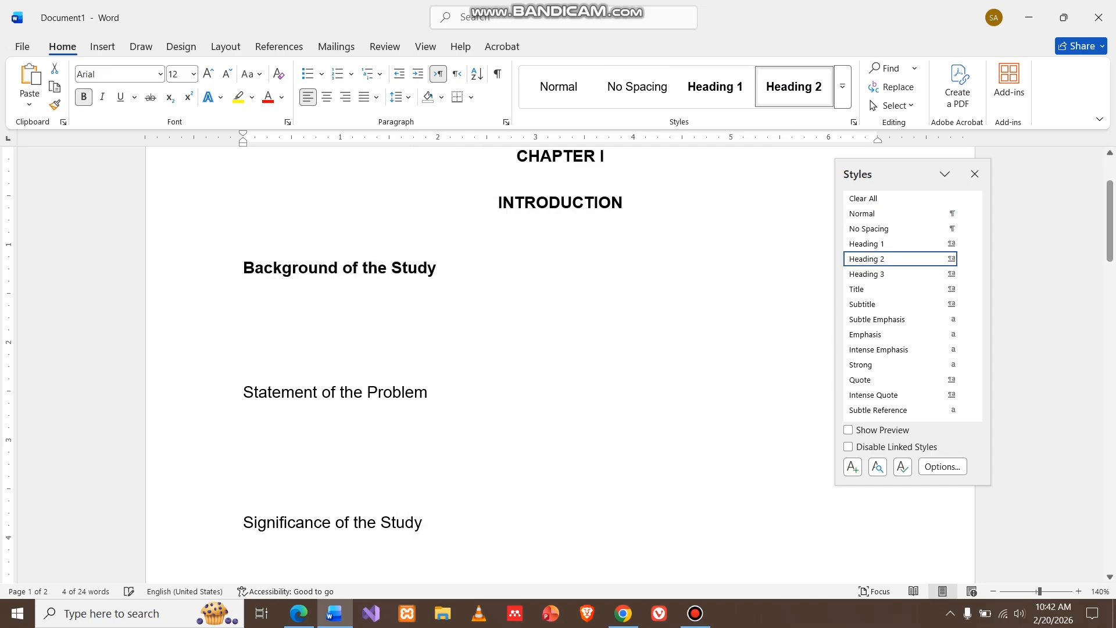
left_click_drag(428, 392, 243, 392)
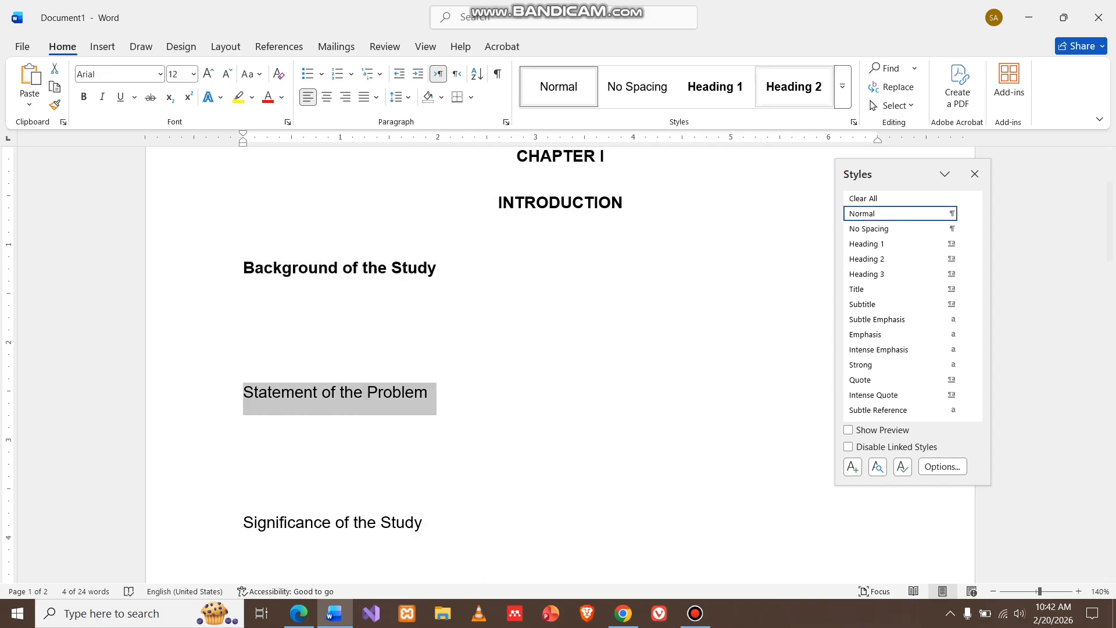
left_click(794, 86)
Apply Heading 2 to the Significance of the Study and Scope and Delimitations of the Study headings
scroll(558, 360, "down", 6)
scroll(559, 360, "up", 3)
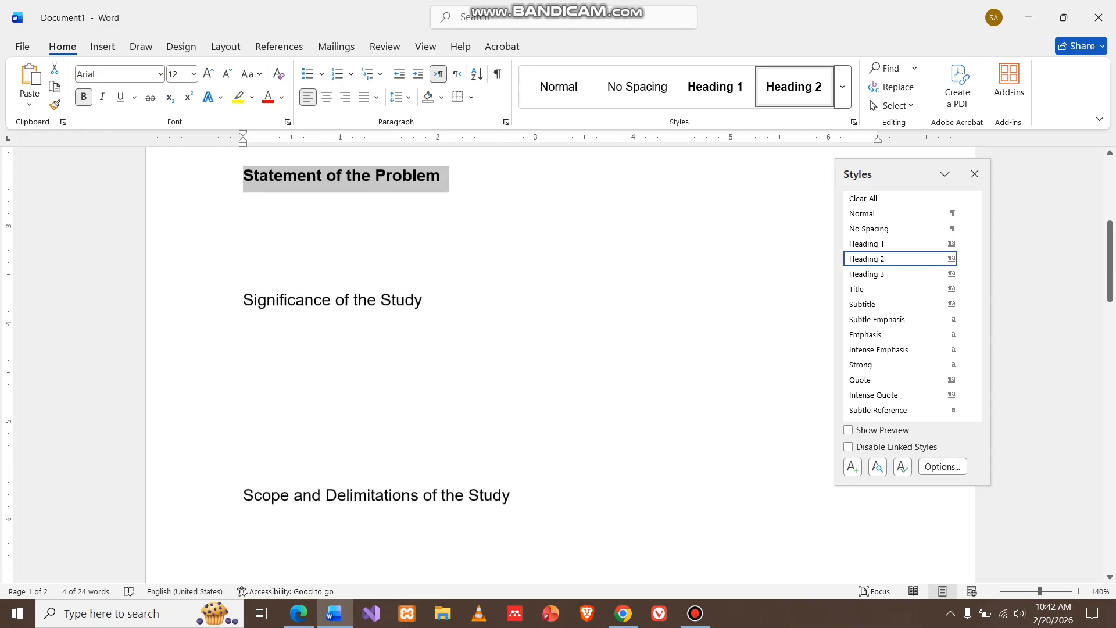
left_click_drag(422, 303, 243, 303)
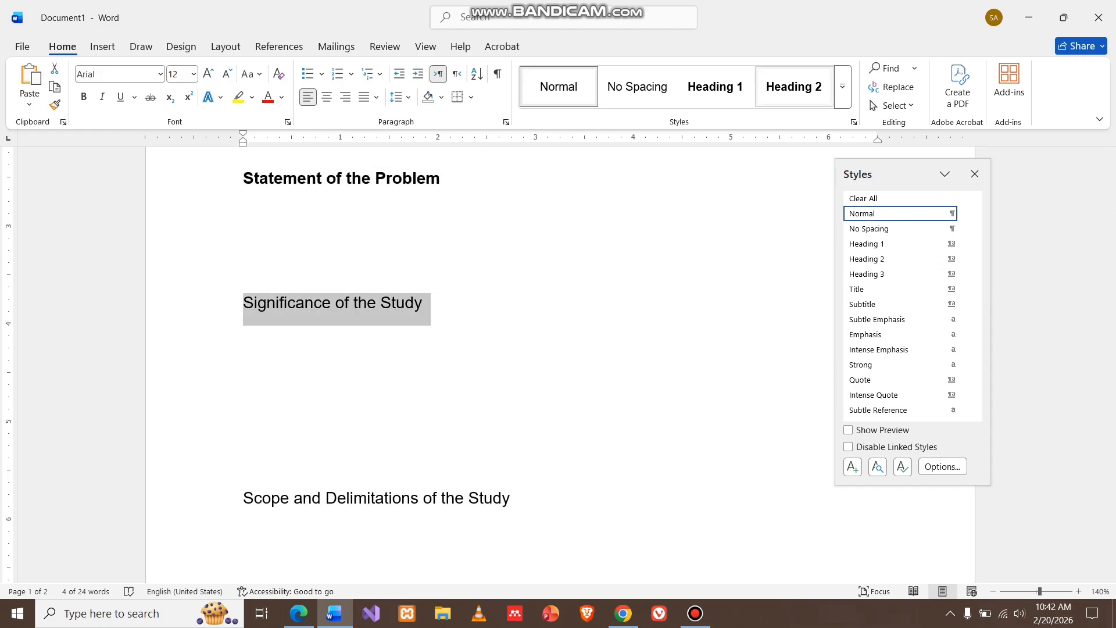
left_click(794, 86)
scroll(558, 361, "down", 3)
scroll(559, 360, "down", 2)
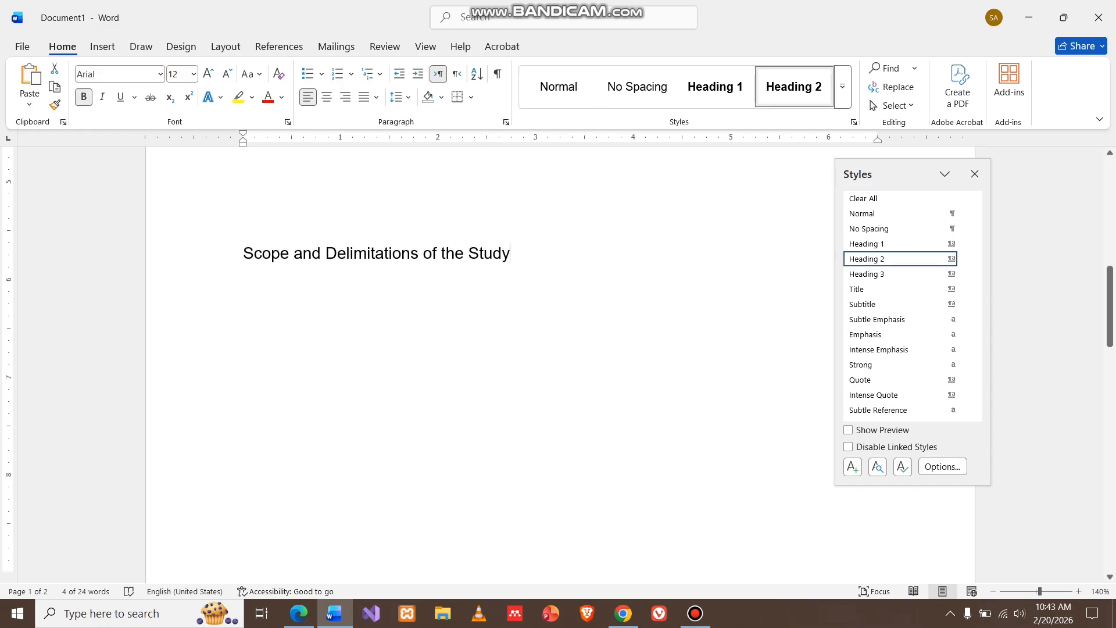
left_click_drag(510, 253, 243, 253)
left_click(794, 86)
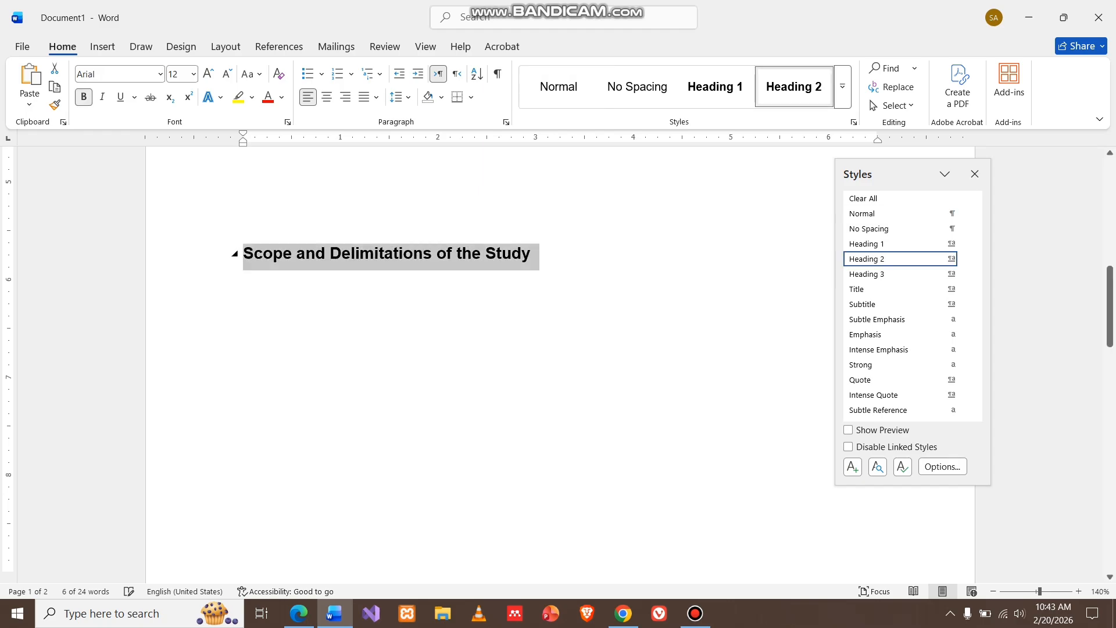
Apply Heading 2 to the Definition of Terms heading and close the Styles pane
scroll(558, 361, "down", 3)
left_click_drag(379, 265, 243, 264)
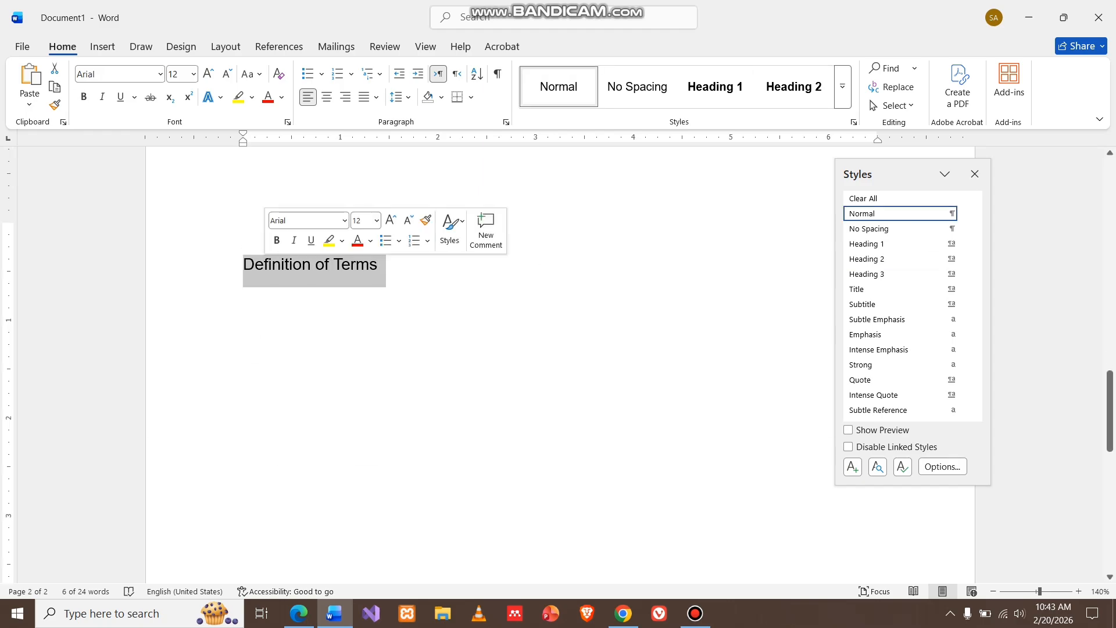
left_click(794, 86)
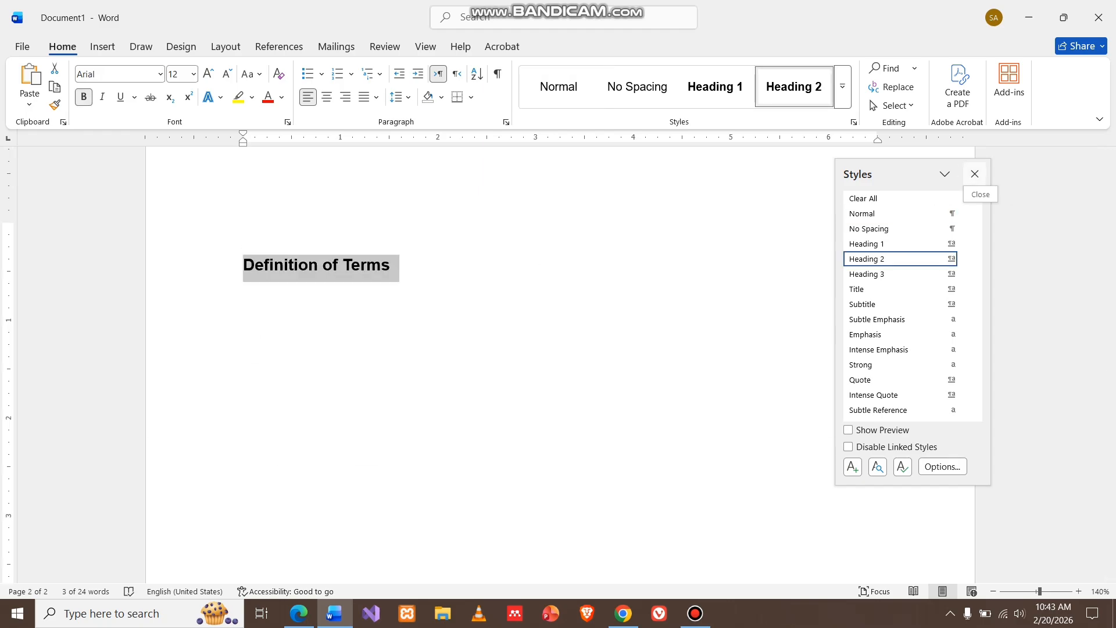
left_click(975, 174)
Type placeholder paragraphs Jzdjlsjgd, Kldjgkajsg, Ajkfkhgda and Jakjfhg under Background of the Study, followed by blank lines
scroll(558, 360, "up", 10)
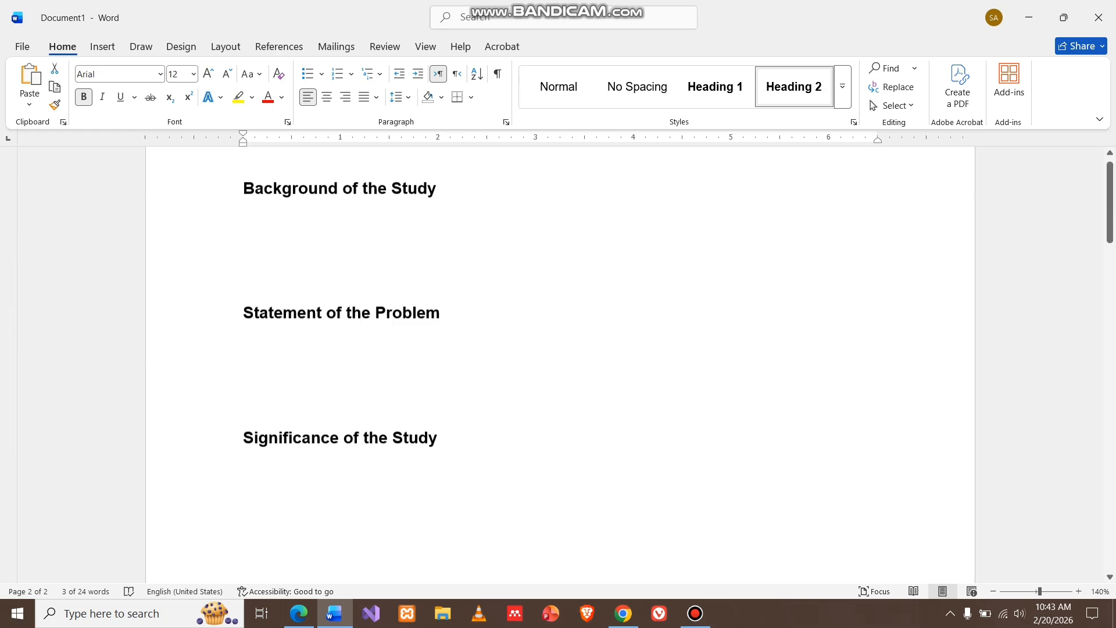
scroll(349, 360, "down", 2)
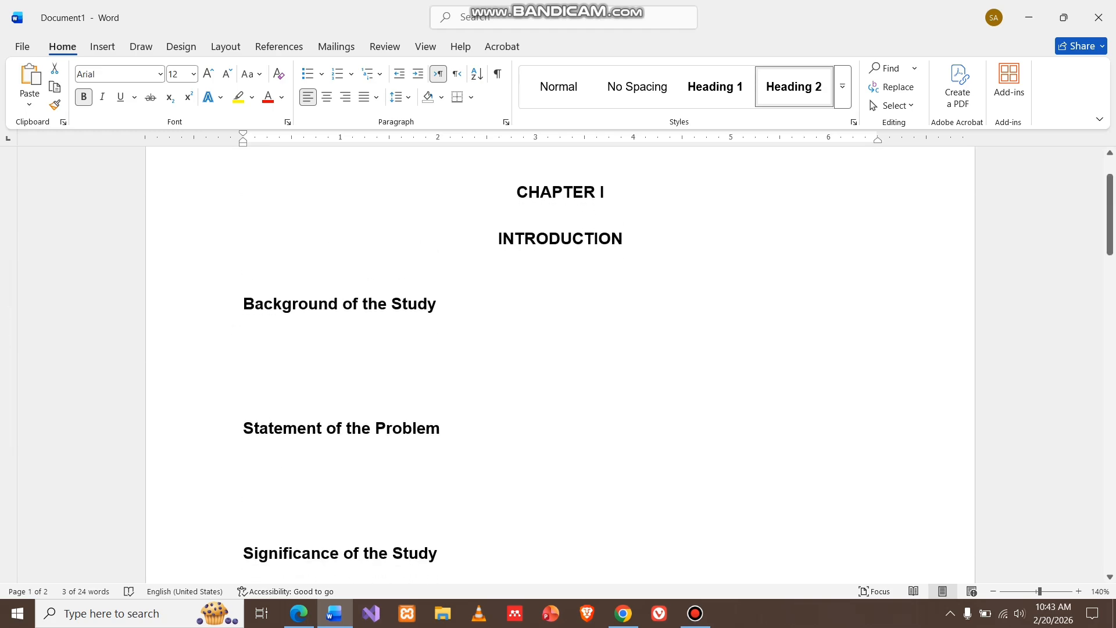
left_click(244, 331)
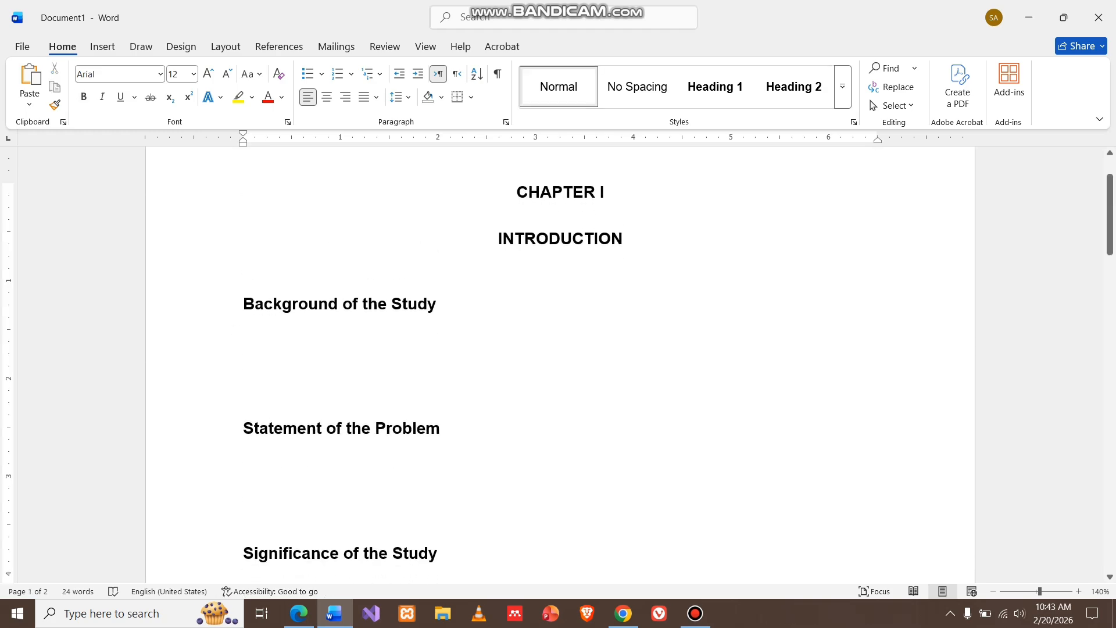
type("jzdjlsjgd")
key("Return")
type("kldjgkajsg")
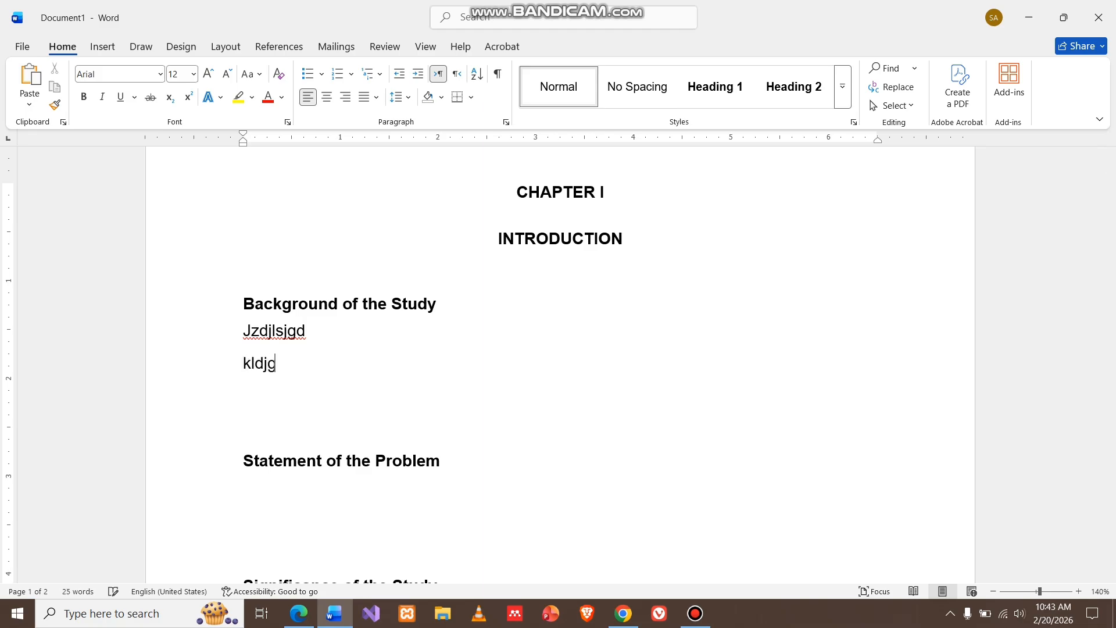
key("Return")
type("ajkfkhgda")
key("Return")
type("jakjfhg")
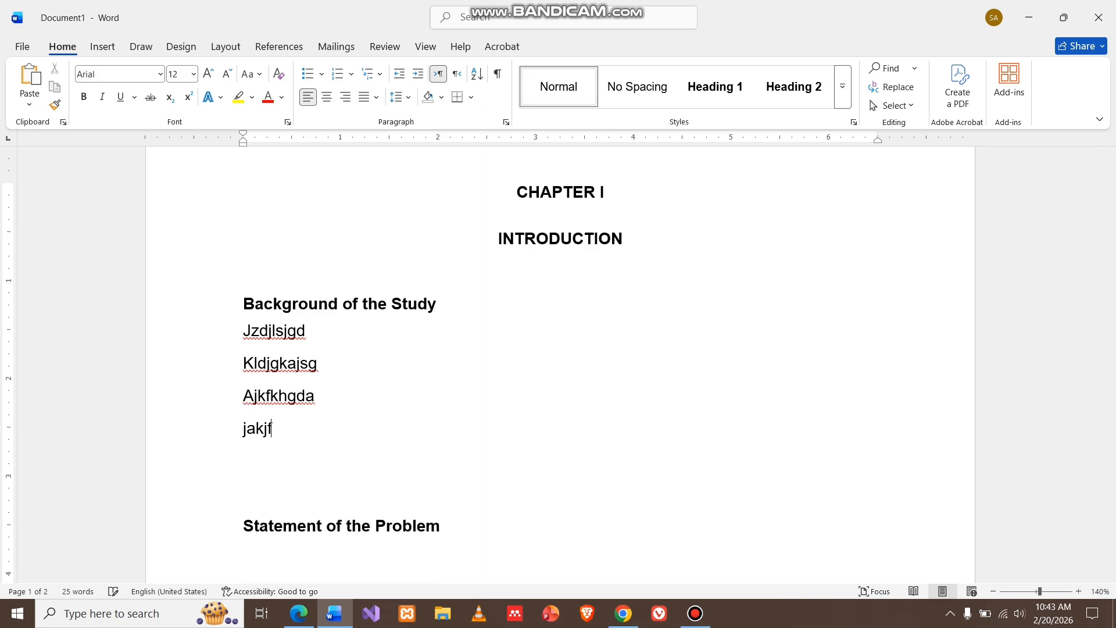
key("Return")
key("Return")
key("Return")
key("Return")
key("Return")
key("Return")
key("Return")
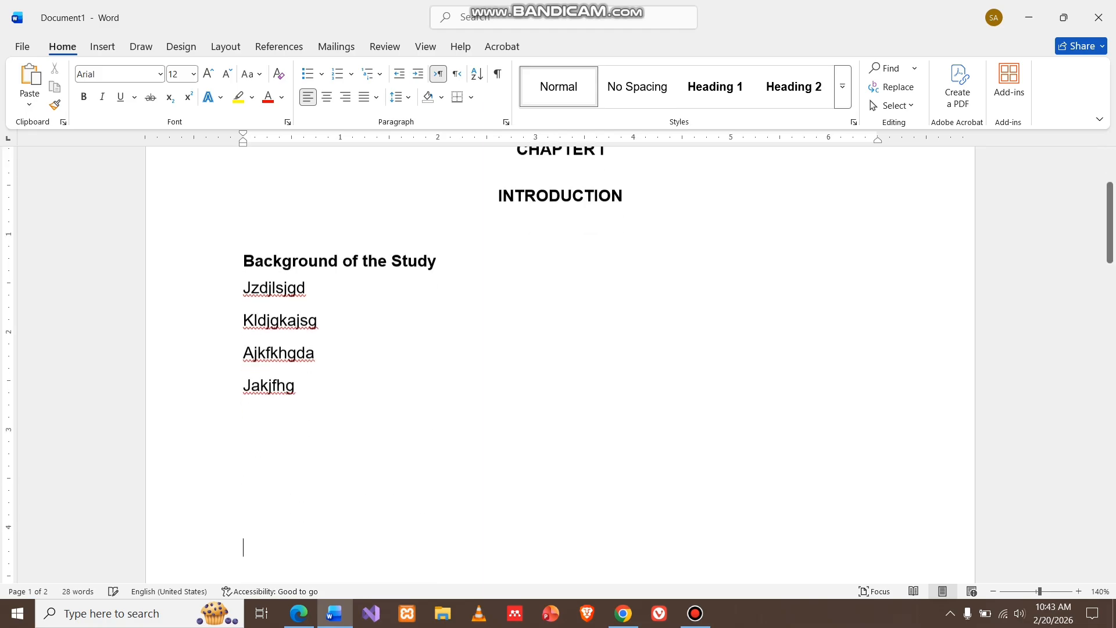
Add and trim blank paragraphs between the Background text and the Statement of the Problem heading
scroll(560, 365, "down", 5)
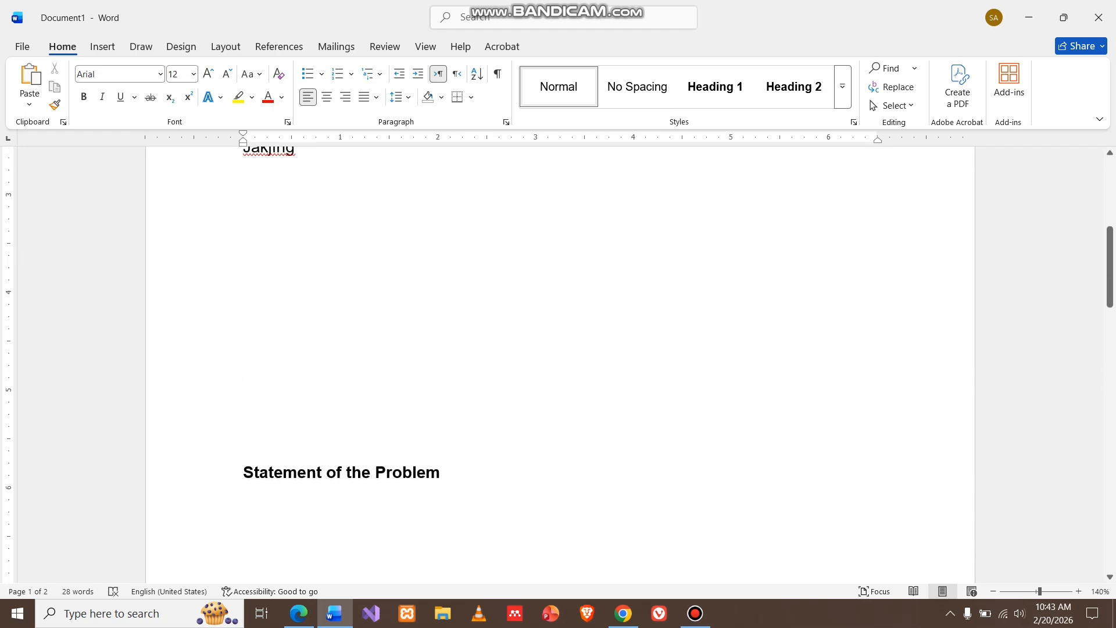
scroll(560, 365, "up", 2)
key("Return")
key("Return")
key("Return")
key("Return")
key("Return")
key("Return")
key("Return")
key("Return")
key("Return")
key("Return")
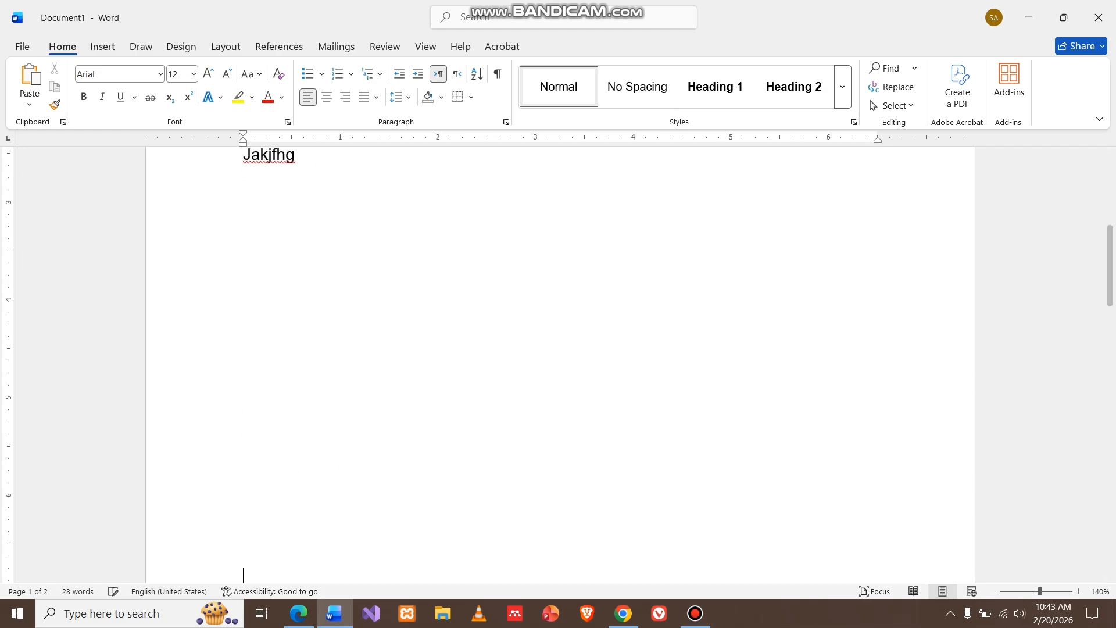
key("Return")
key("Return")
key("Return")
key("Return")
key("Return")
key("Return")
key("Return")
key("Return")
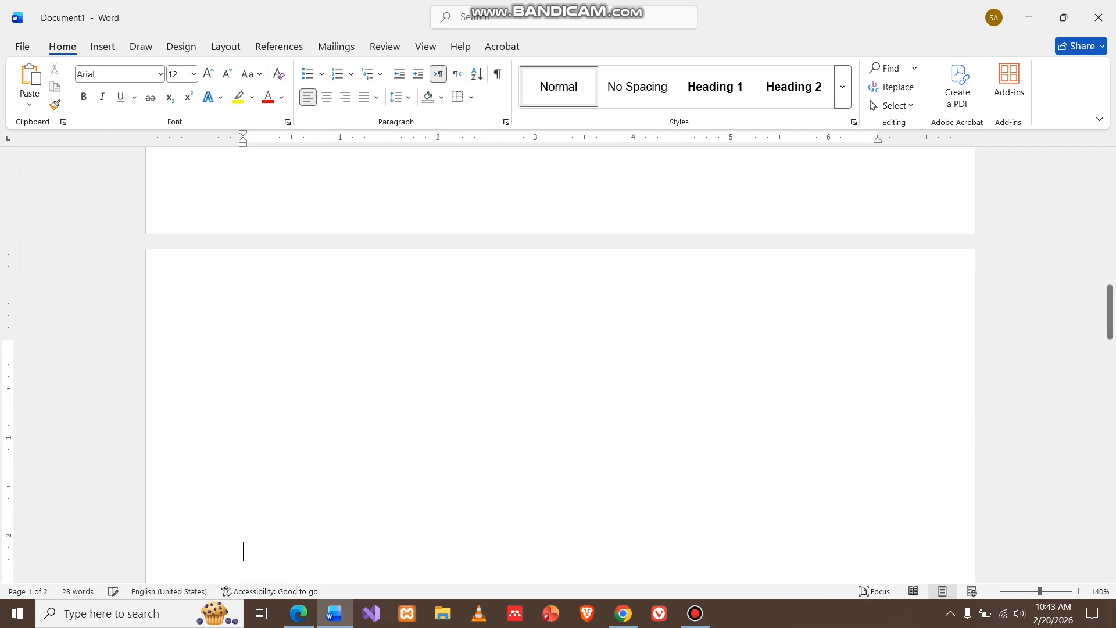
scroll(560, 365, "down", 3)
key("BackSpace")
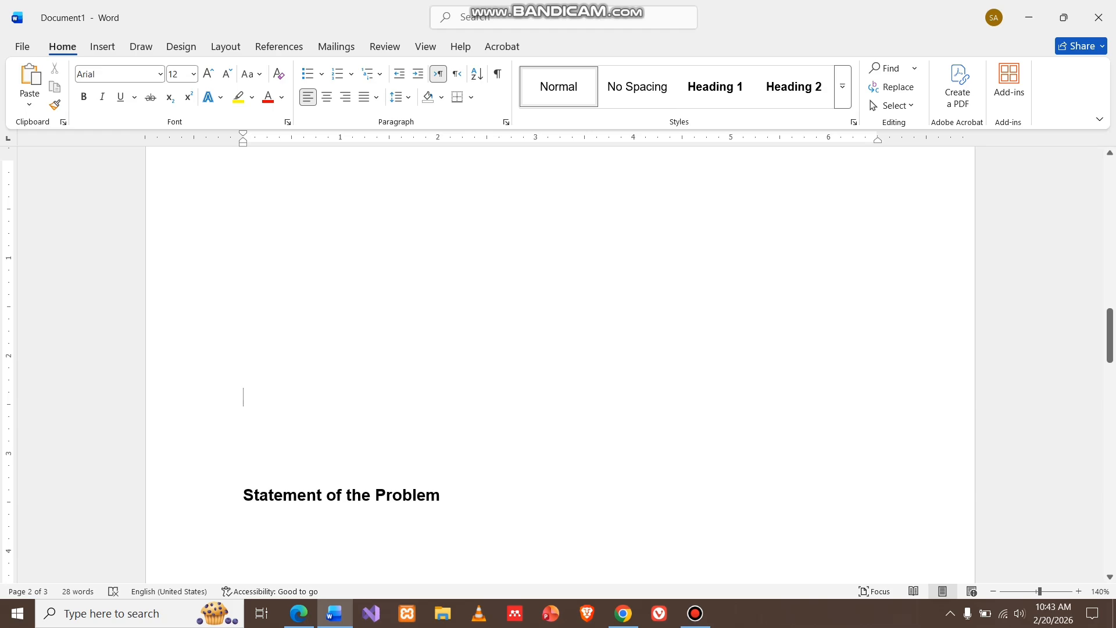
scroll(560, 365, "down", 3)
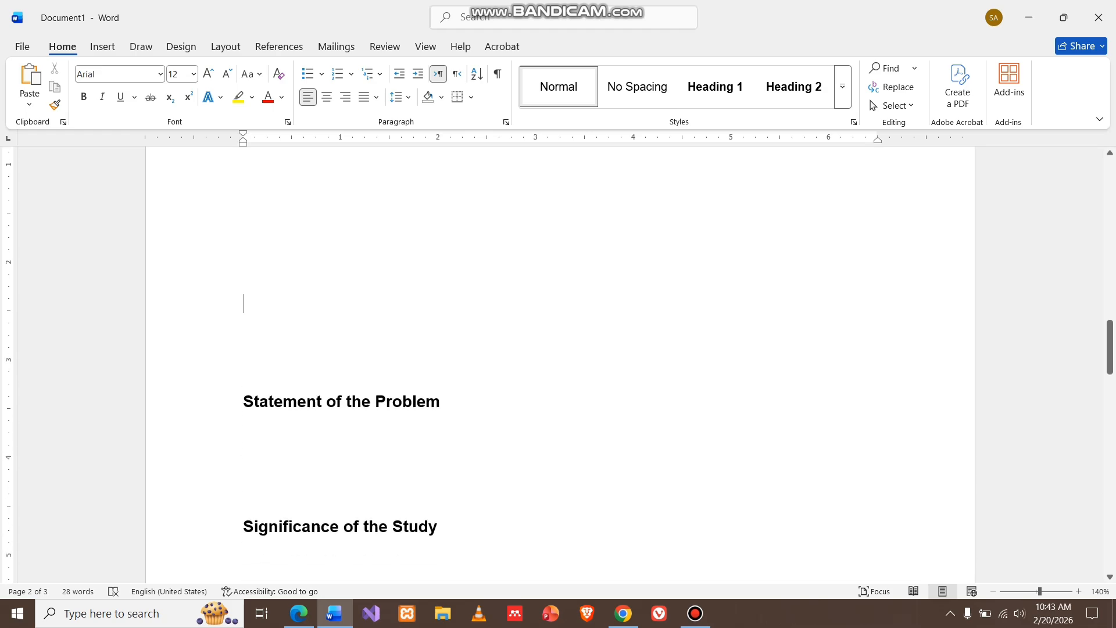
Type placeholder paragraphs Gjfilklzjlkghzkf, Kalhskjfgfkaf, Kjydufet and Htytiasfre under Statement of the Problem, followed by blank lines
type("gjfi")
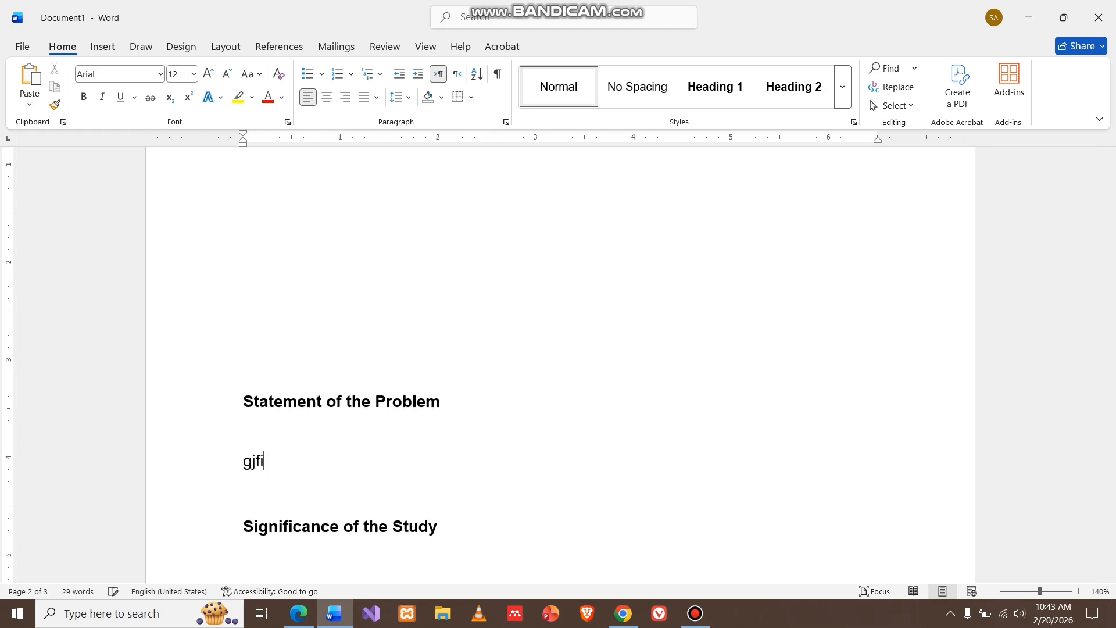
type("lklzjlkghzkf")
key("Return")
type("kalhskjfgfkaf")
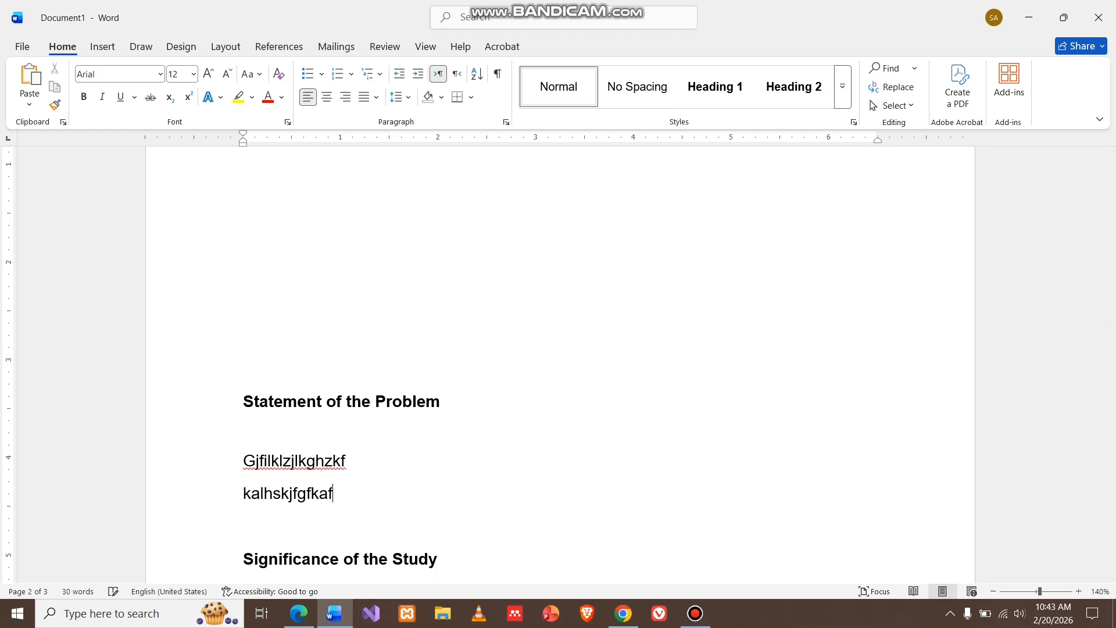
key("Return")
type("kjydufet")
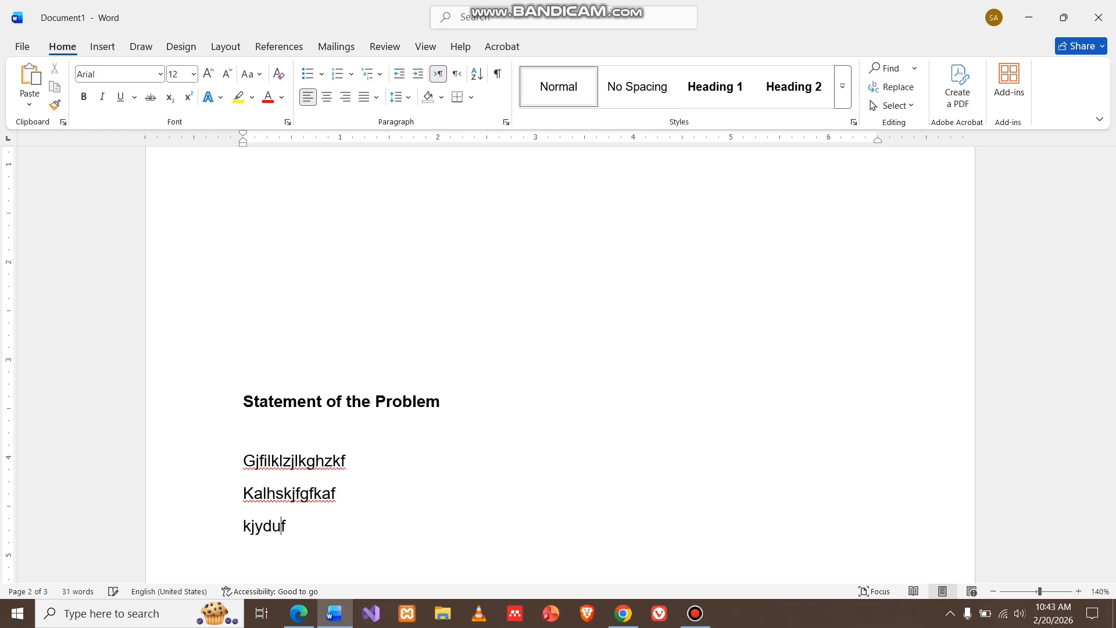
key("Return")
type("htytiasfre")
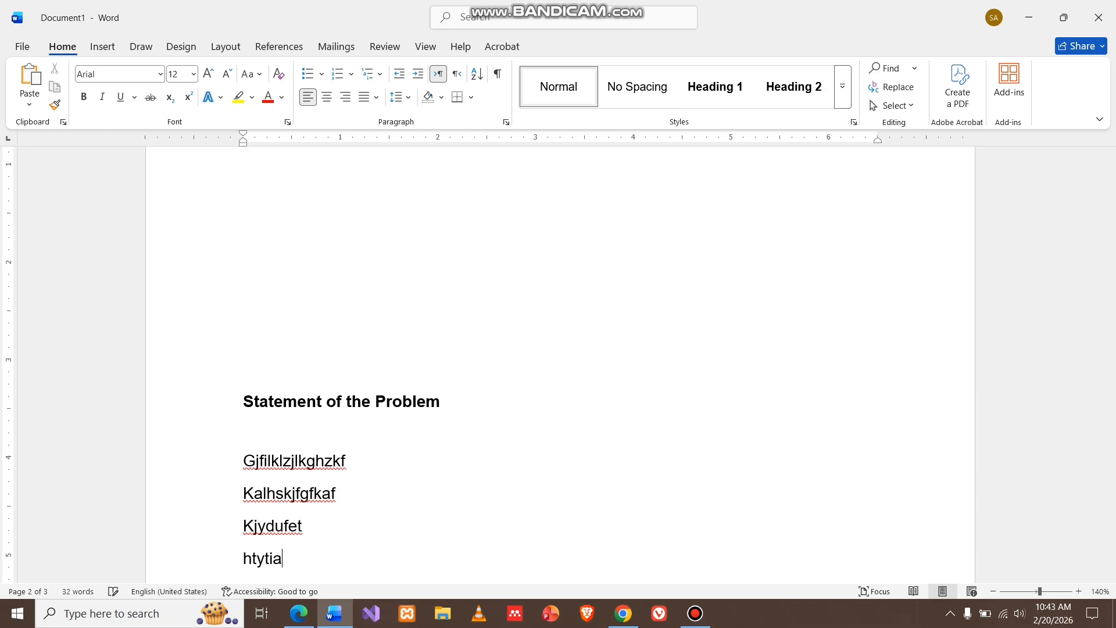
key("Return")
key("Return")
key("Return")
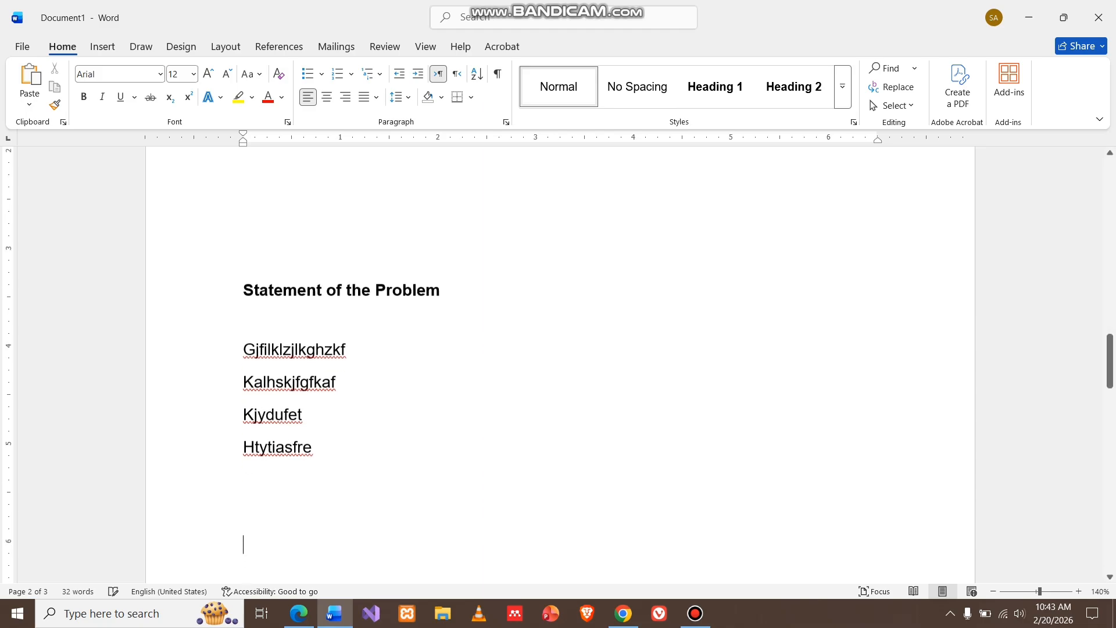
scroll(558, 360, "down", 2)
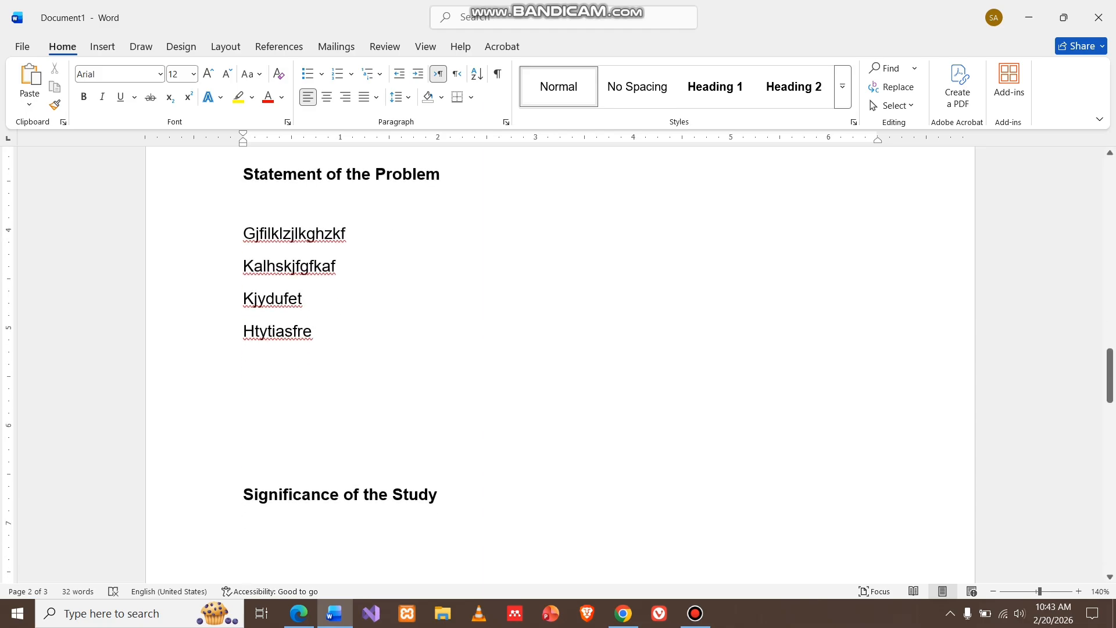
key("Return")
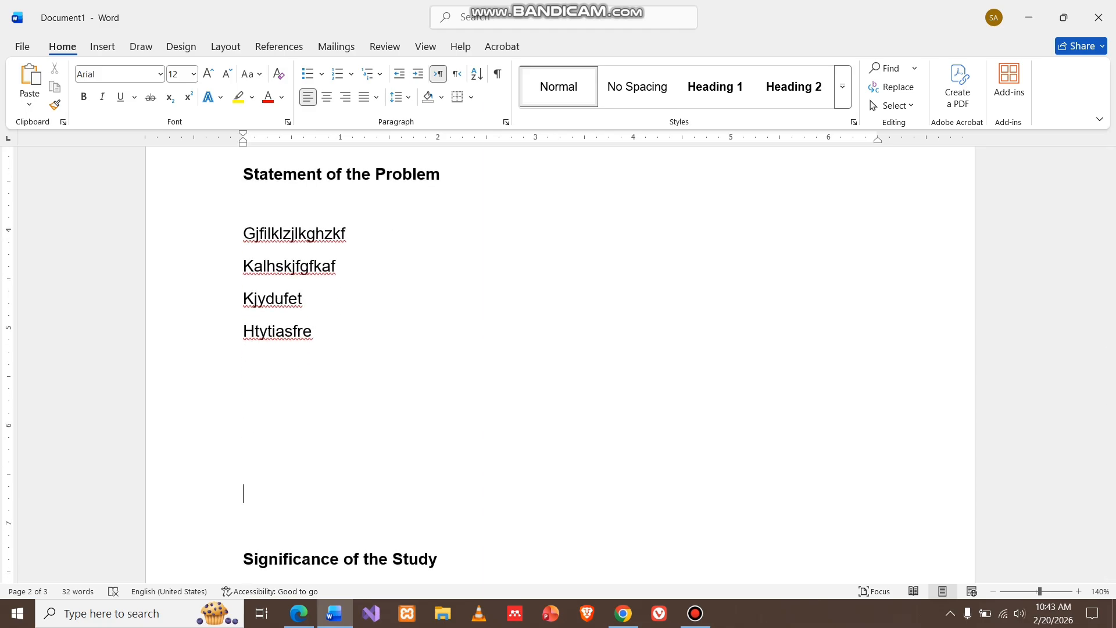
key("Return")
Type Benefactors, Hjfdhdi, Kjihfioasf and Klhusagyfgaw as paragraphs under Significance of the Study, followed by blank lines
scroll(558, 360, "down", 2)
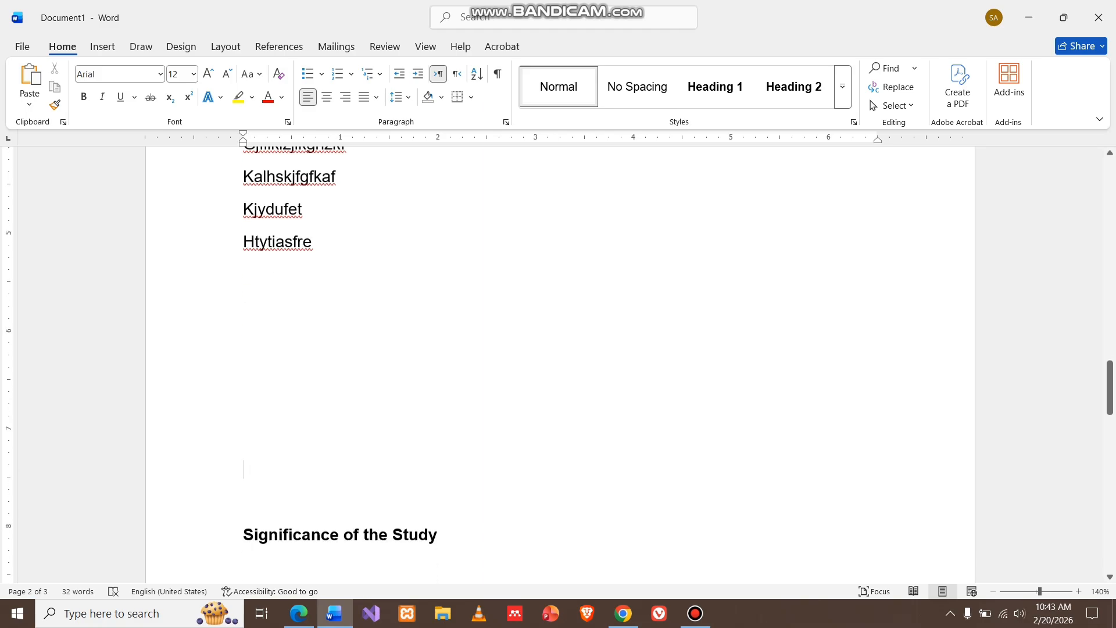
key("Return")
key("Return")
scroll(558, 361, "down", 5)
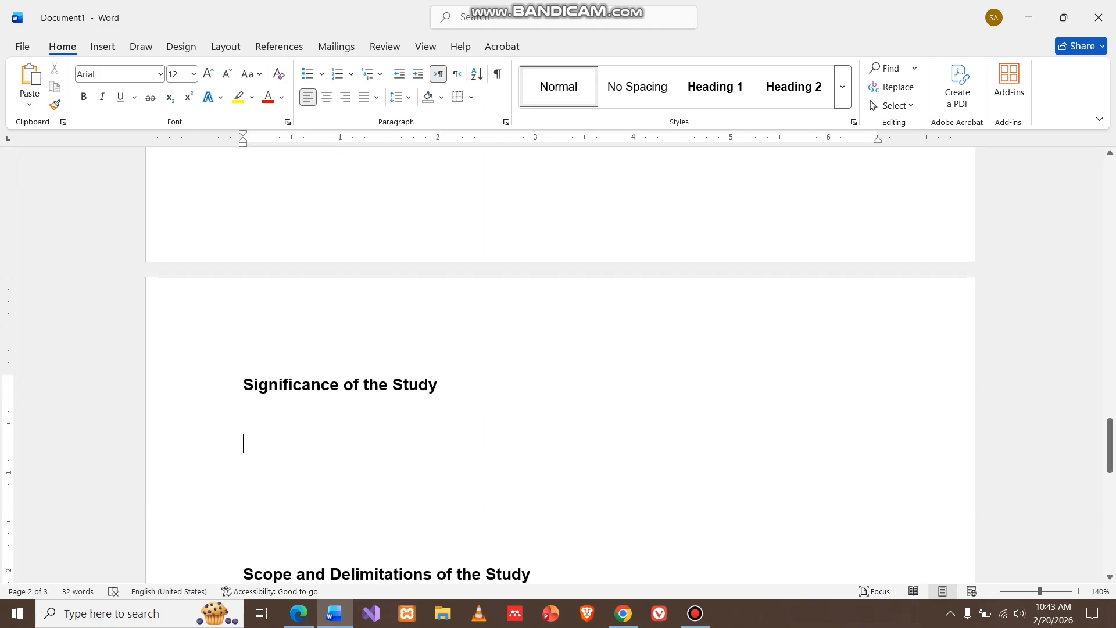
type("benefactors")
key("Return")
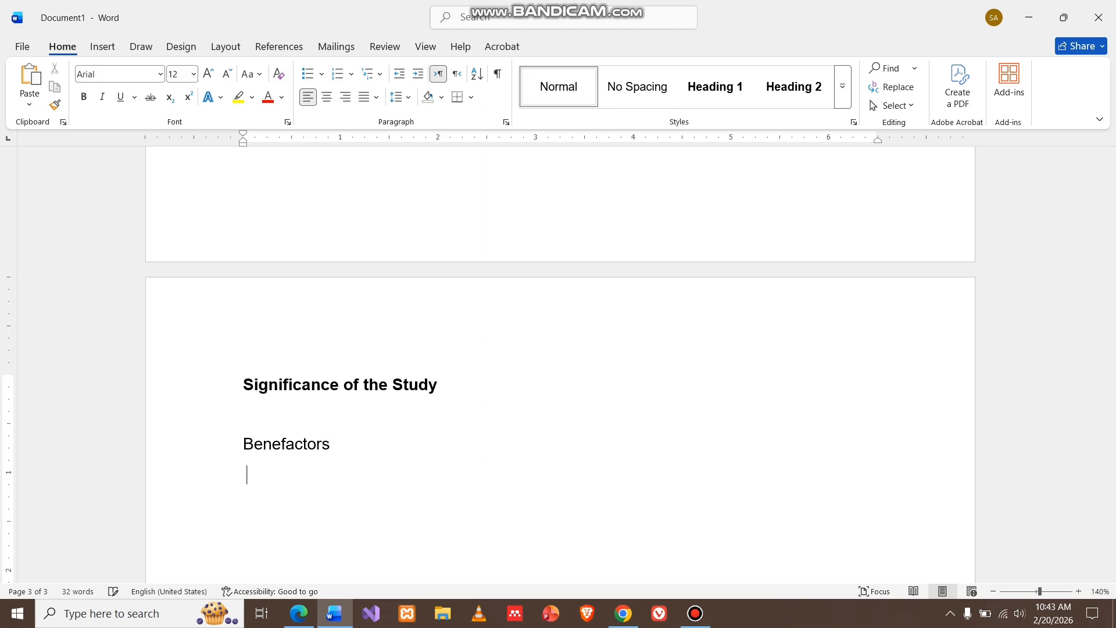
type("hjfdhdi")
key("Return")
type("kj")
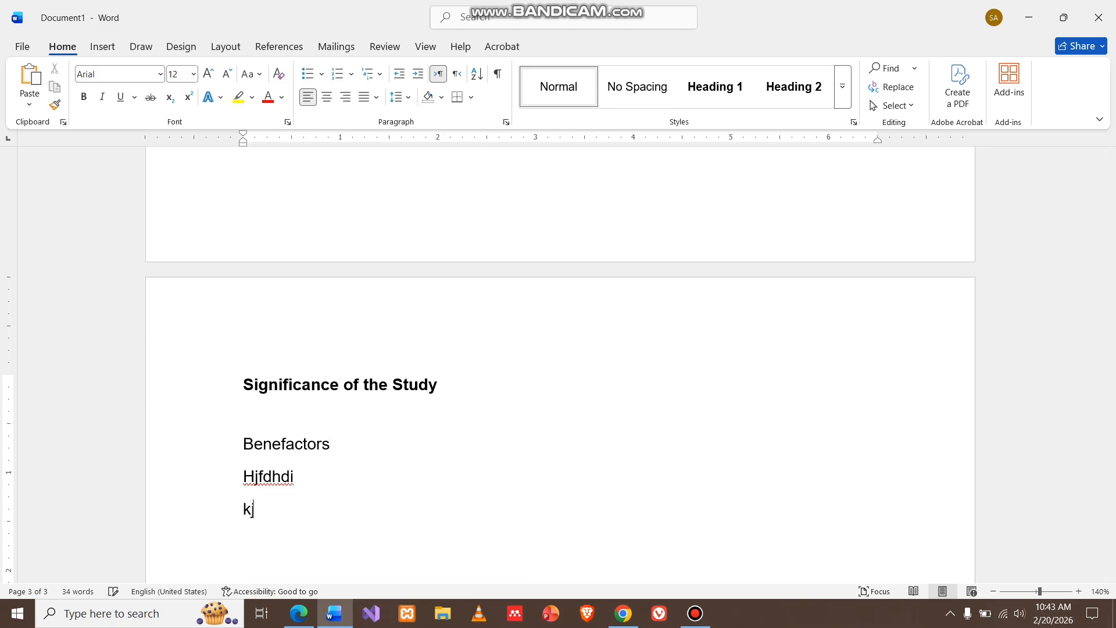
type("ihfioasf")
key("Return")
type("klhusagyfgaw")
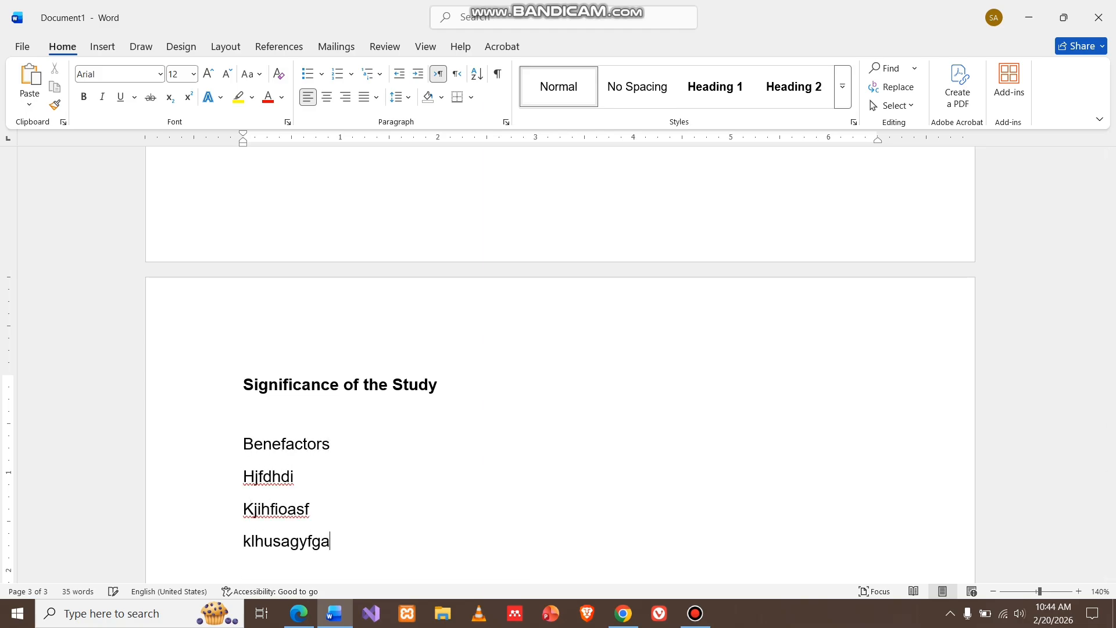
key("Return")
Type placeholder paragraphs Rtduhh, Lkhf and Ljkgjdts under Scope and Delimitations of the Study
key("Return")
key("Return")
key("Return")
key("Return")
scroll(561, 365, "down", 4)
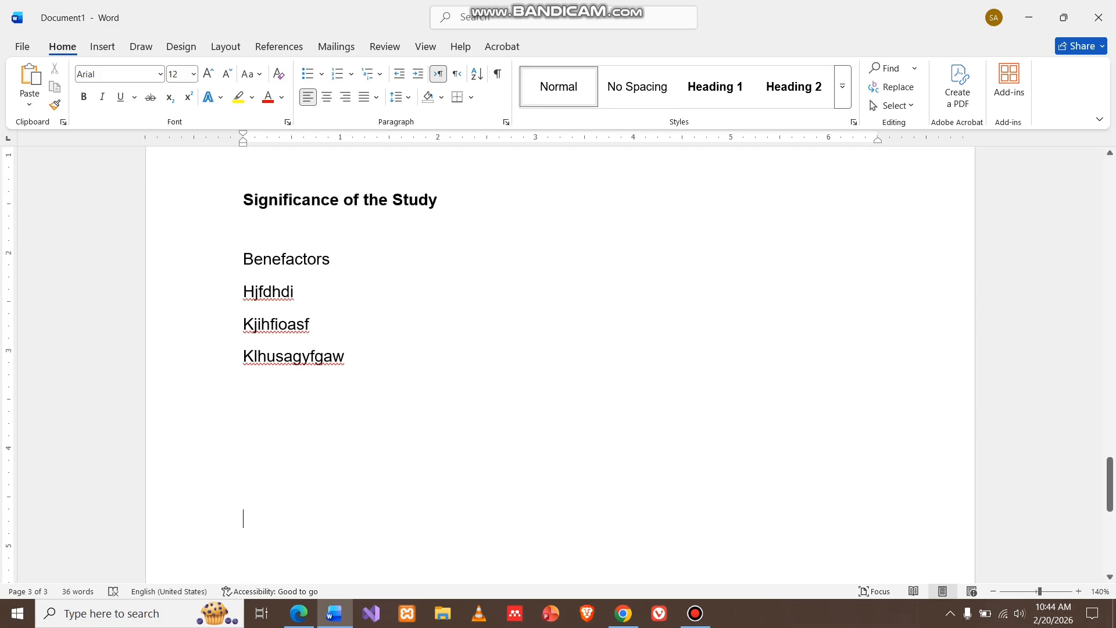
key("Return")
key("Return")
key("Return")
scroll(560, 365, "down", 7)
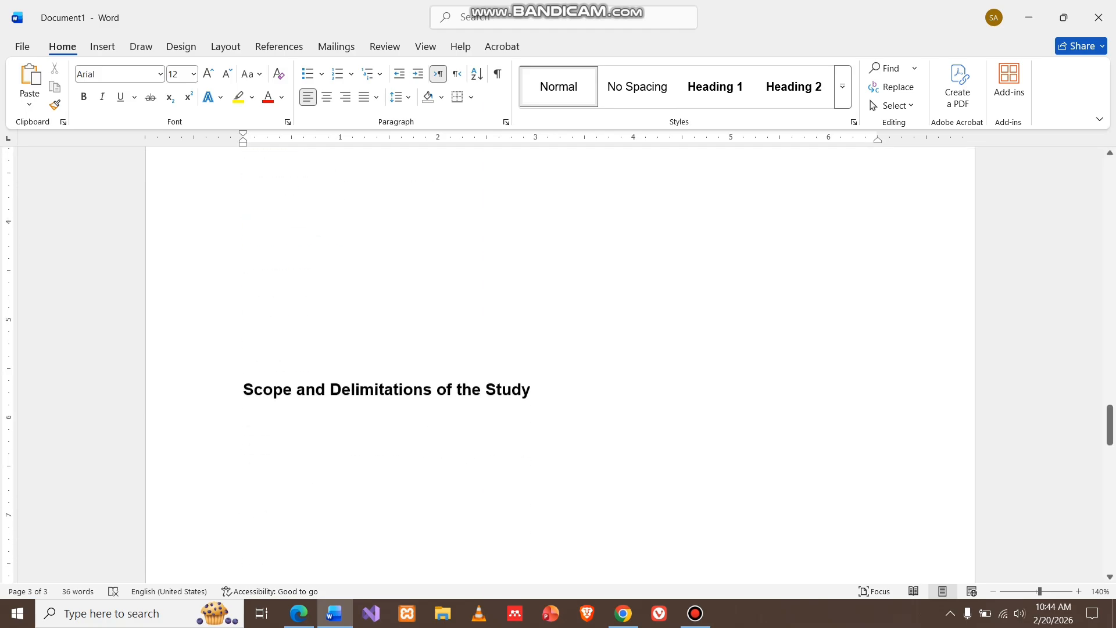
type("rtduhh")
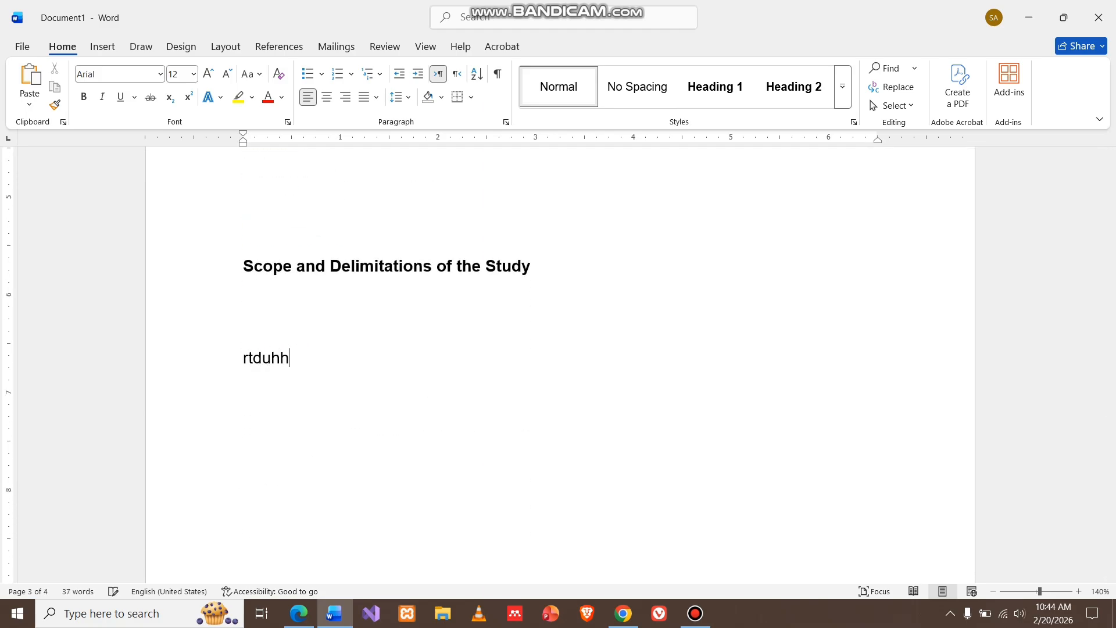
key("Return")
type("lkhf")
key("Return")
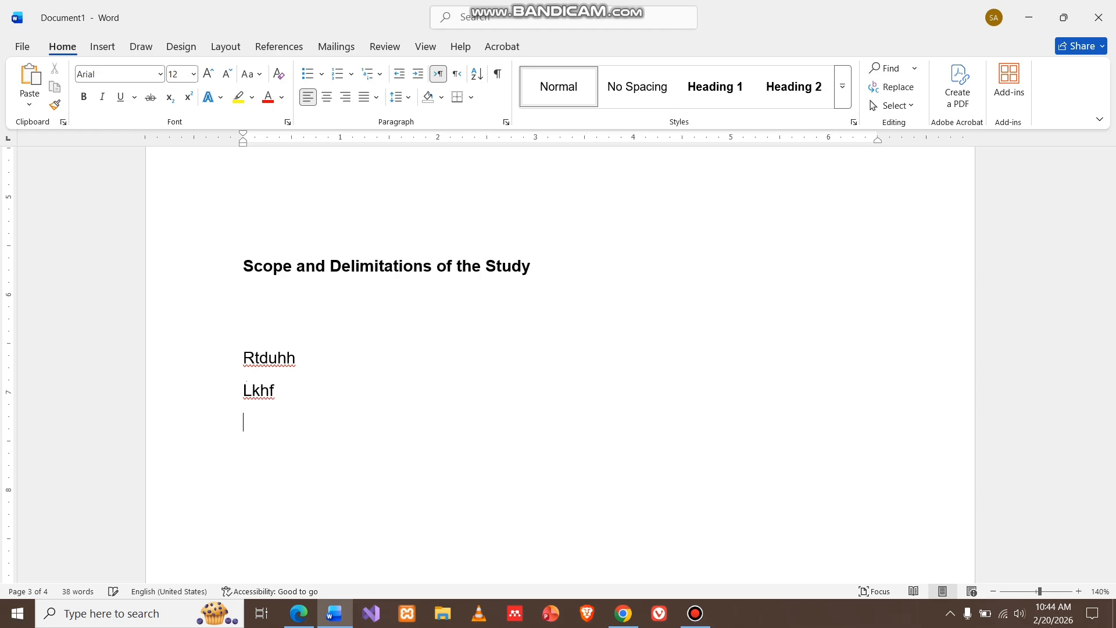
type("ljkgjdts")
key("Return")
scroll(559, 360, "down", 8)
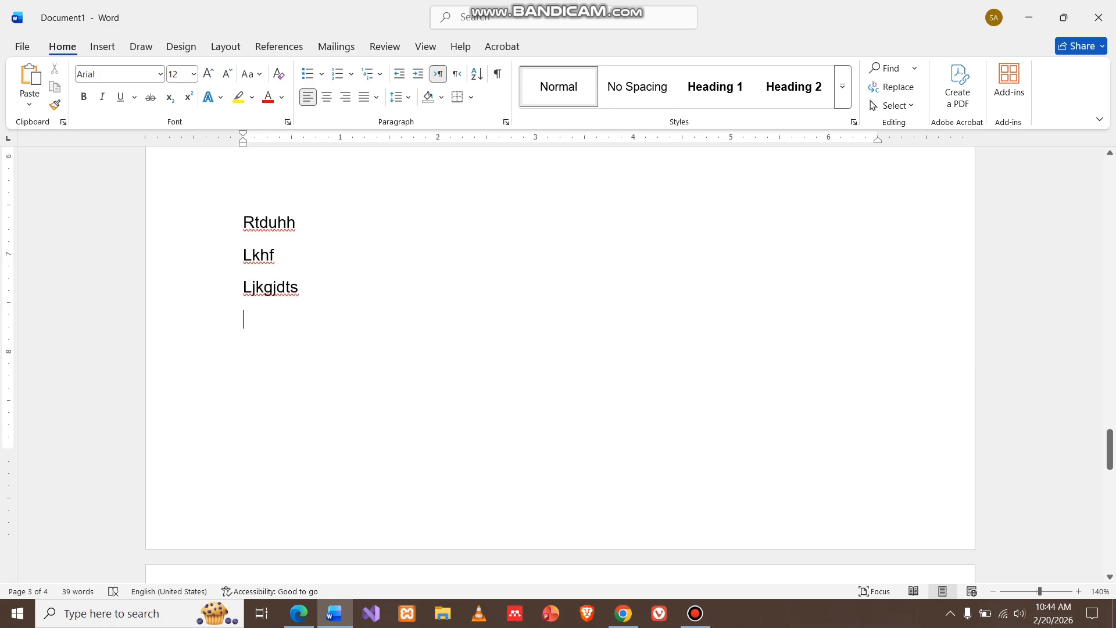
Type placeholder paragraphs Jghjfhdh, Jkh, Jyufyrsess and yutrstrr under the Definition of Terms heading
scroll(351, 347, "down", 1)
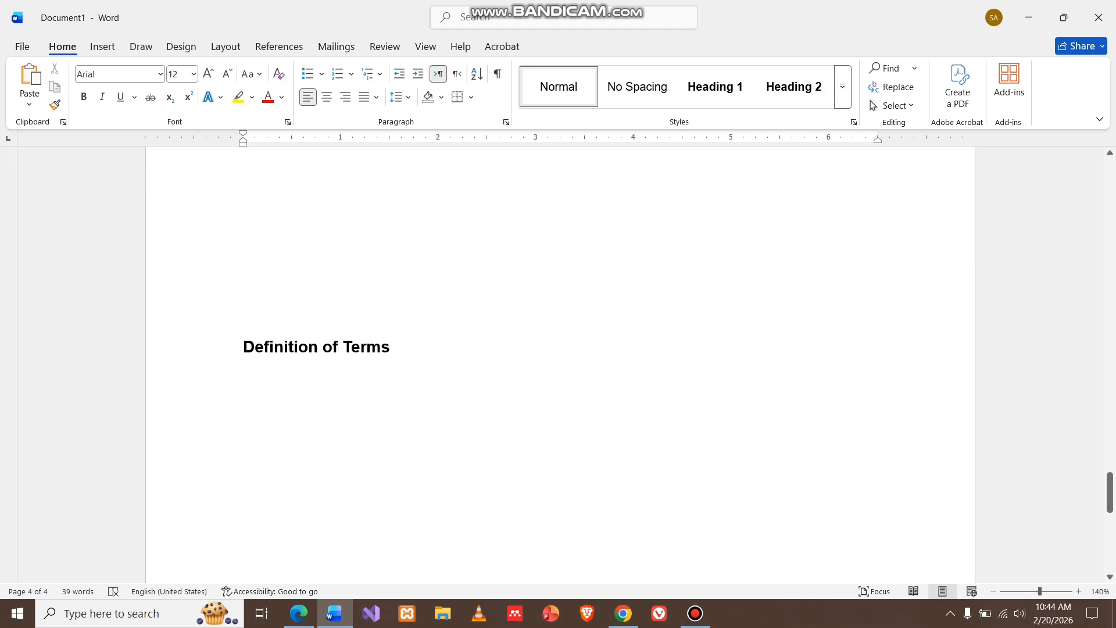
left_click(352, 347)
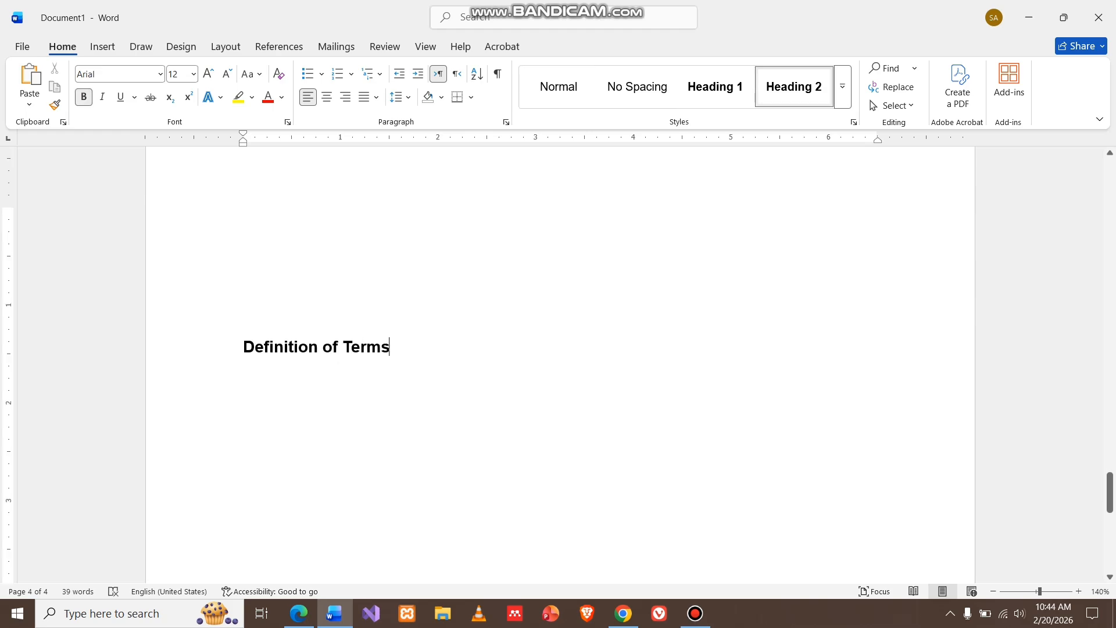
key("Return")
type("jghjfhdh")
key("Return")
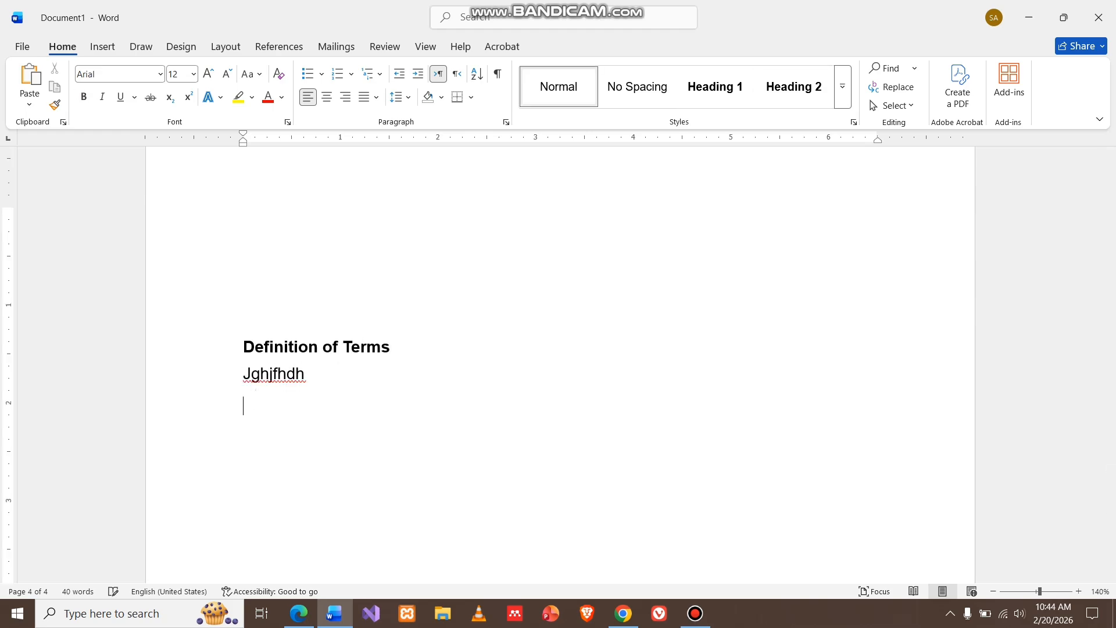
type("jkh")
key("Return")
type("jyufyrsess")
key("Return")
type("yutrstrr")
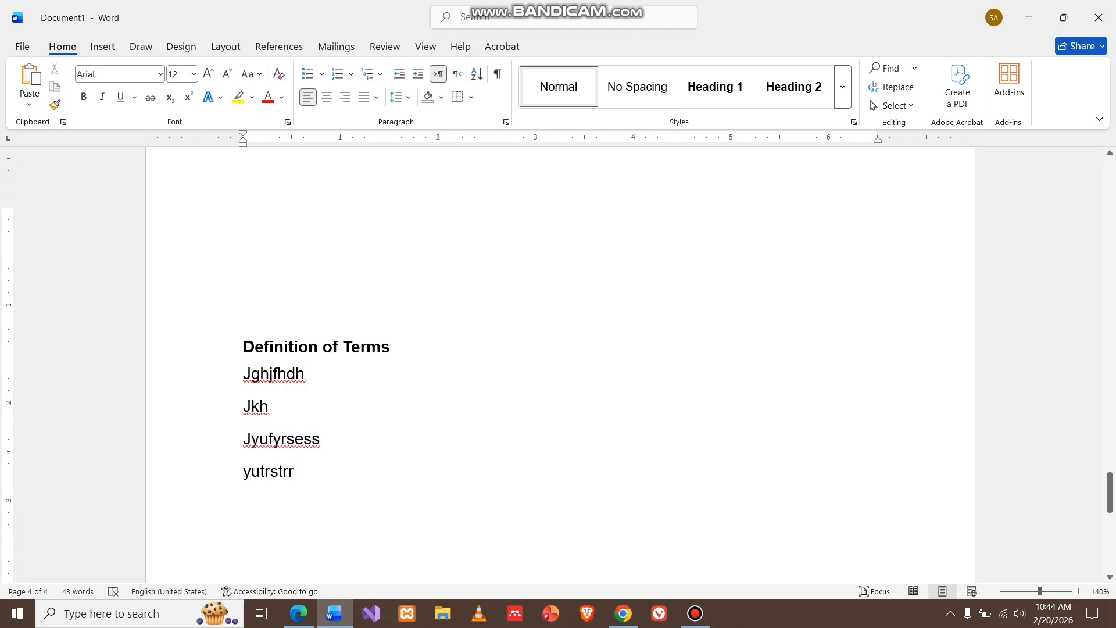
scroll(558, 360, "down", 3)
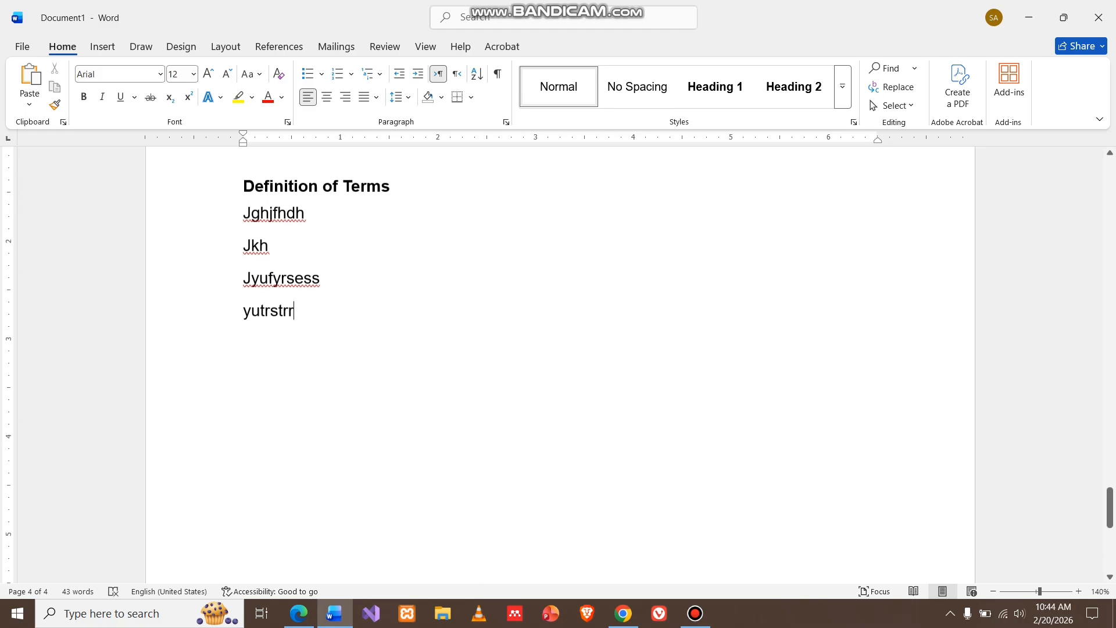
Finish the Yutrstrr paragraph and add several blank lines below it
key("Return")
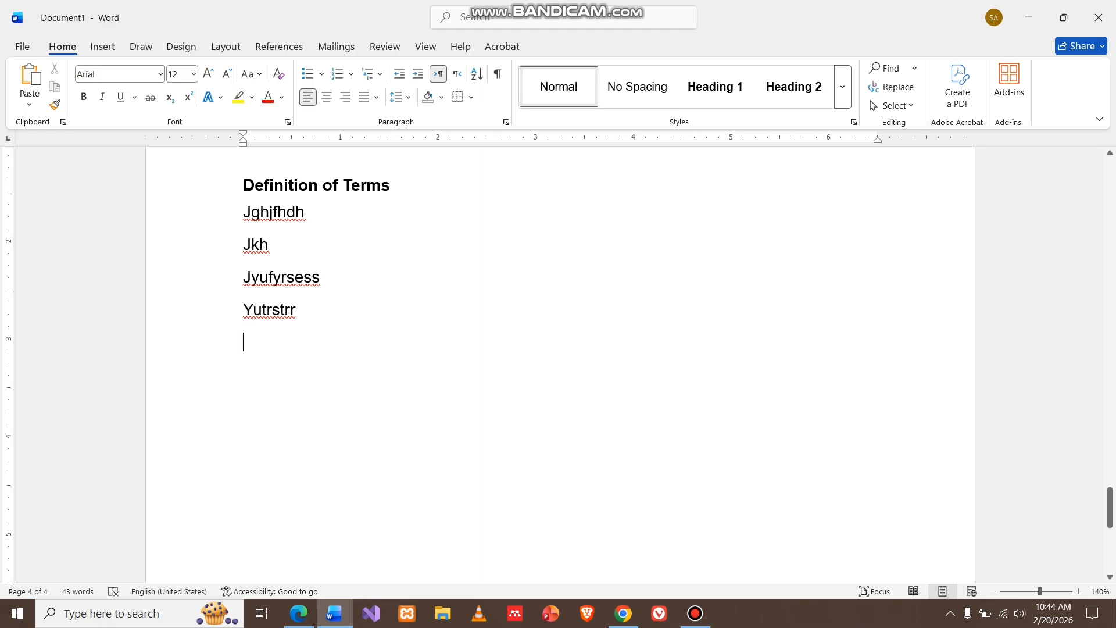
key("Return")
key("Return")
key("Return")
key("Return")
key("Return")
scroll(558, 348, "down", 3)
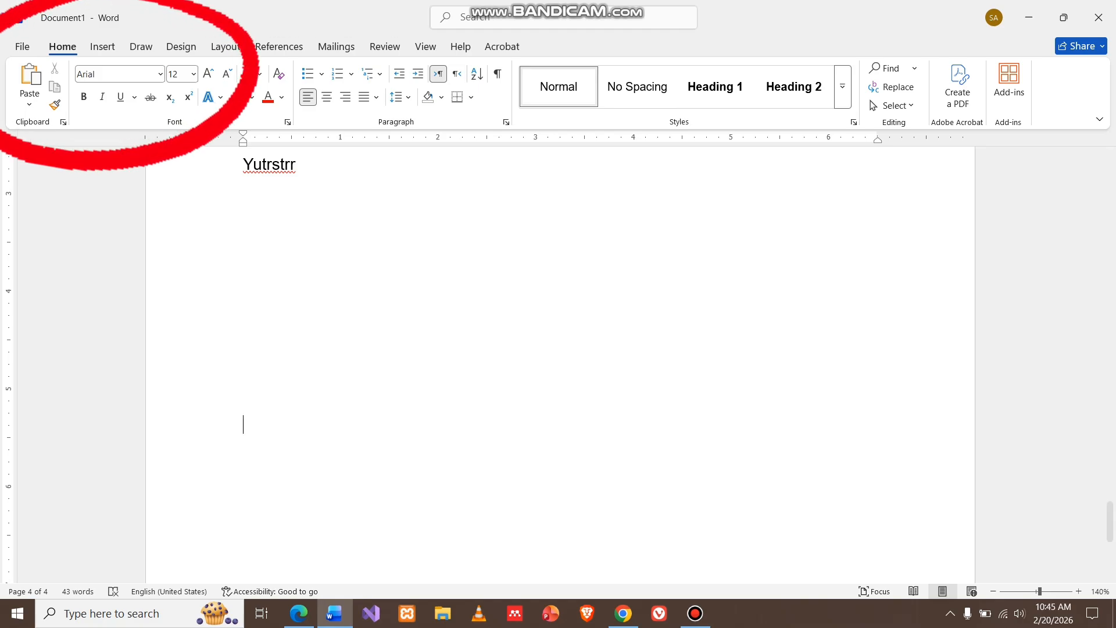
Insert a page break after the Definition of Terms section to start a new page
left_click(102, 46)
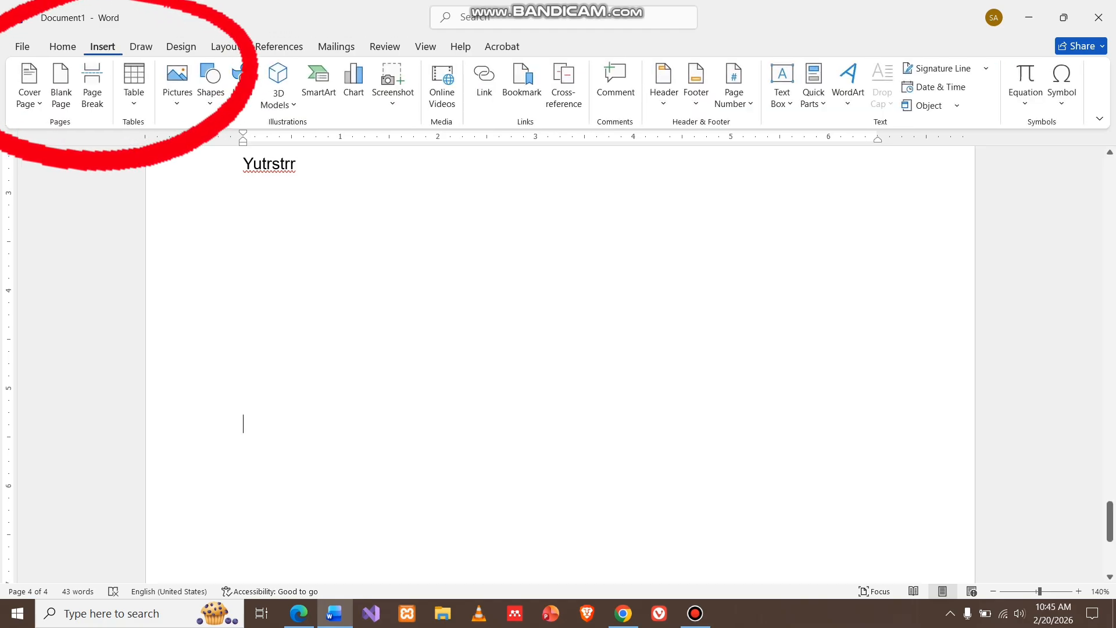
left_click(92, 87)
left_click(92, 87)
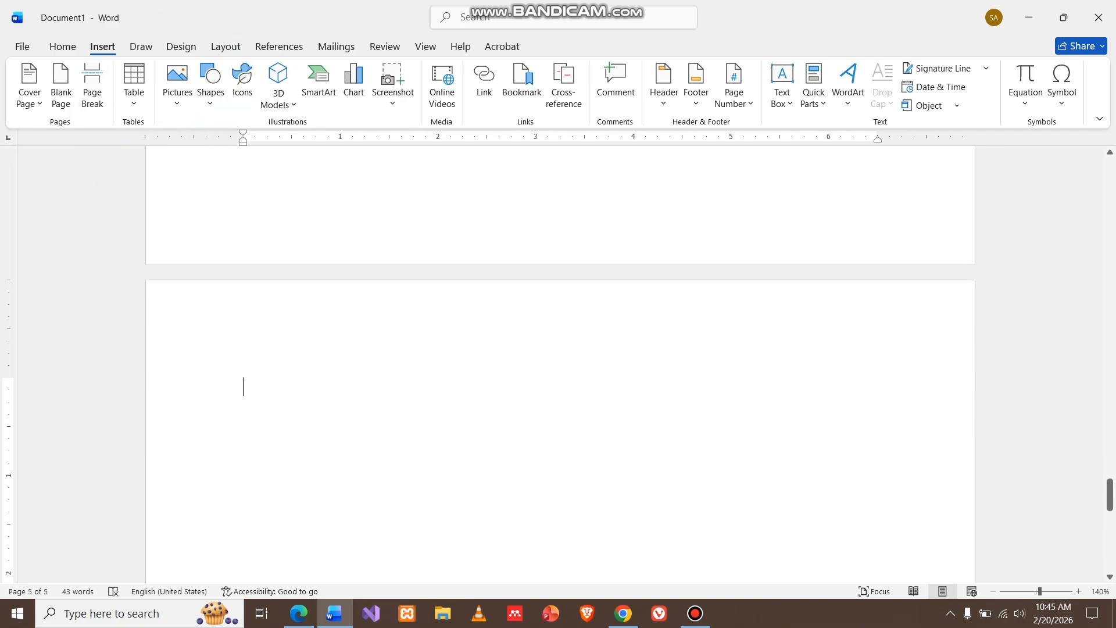
Type the title TABLE OF CONTENTS on the new page and start a new line below it
type("TABLE OF C")
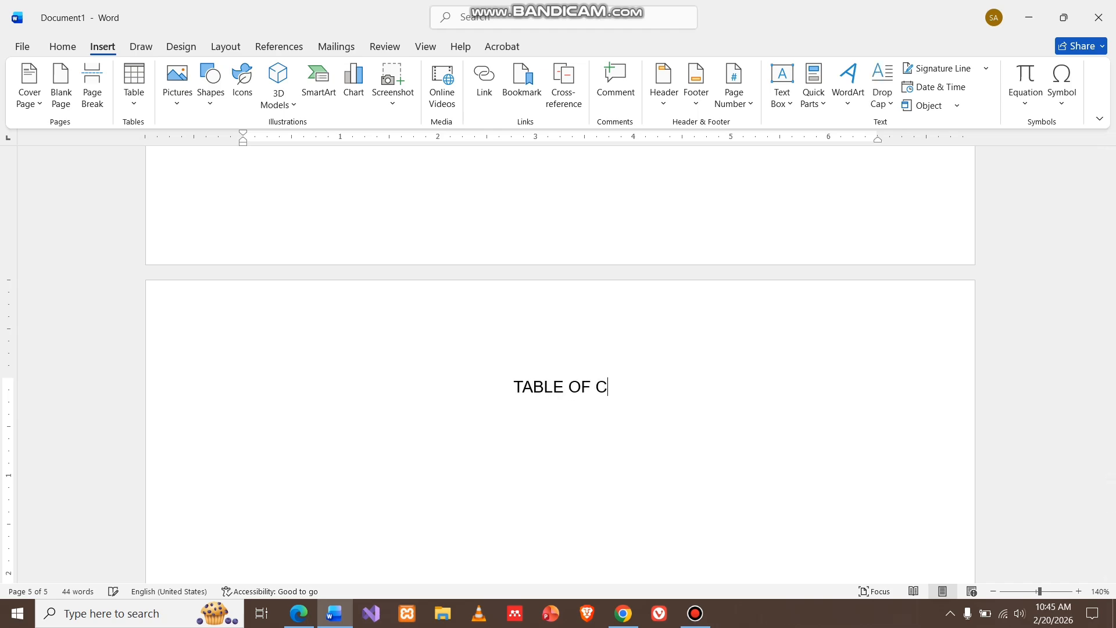
type("ONTENTS")
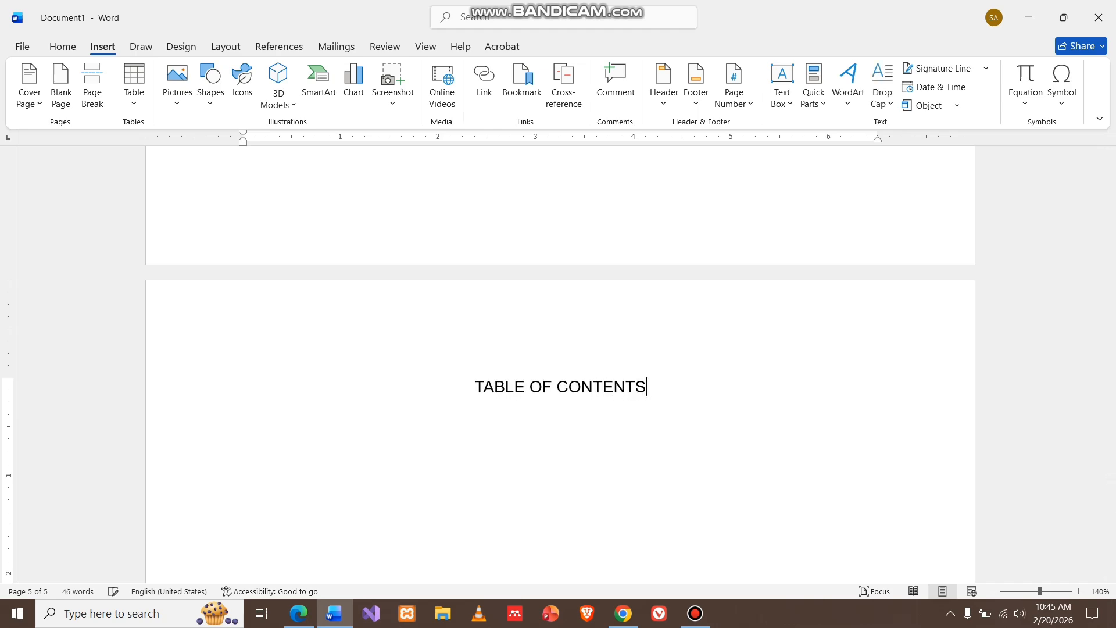
key("Return")
Insert a custom table of contents, clearing the Heading 3 TOC level so only two heading levels appear
left_click(279, 47)
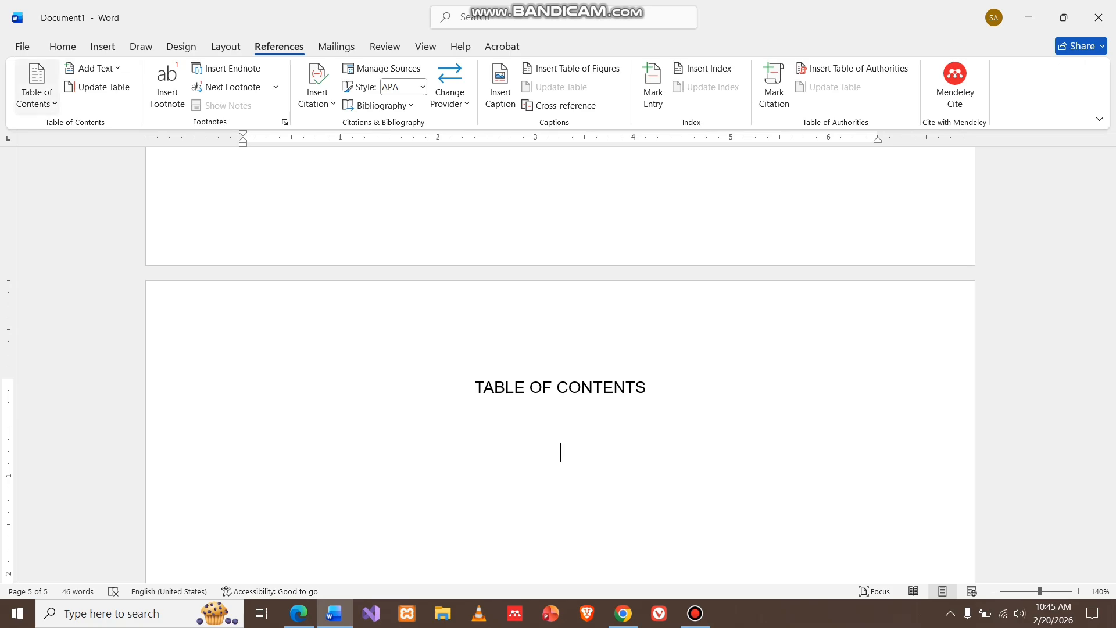
left_click(37, 88)
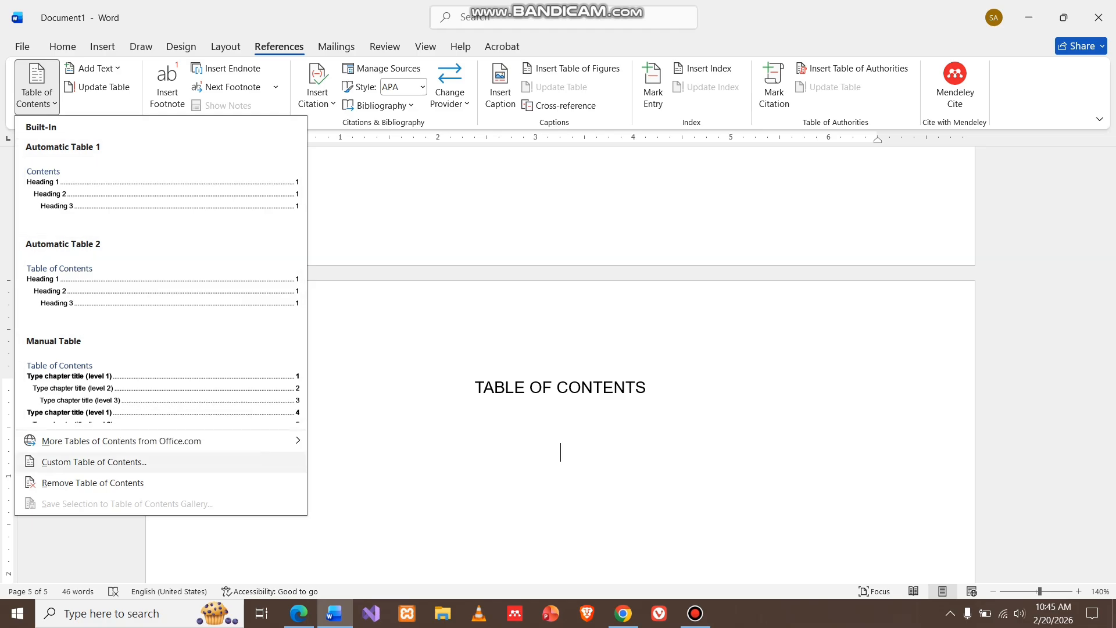
left_click(94, 462)
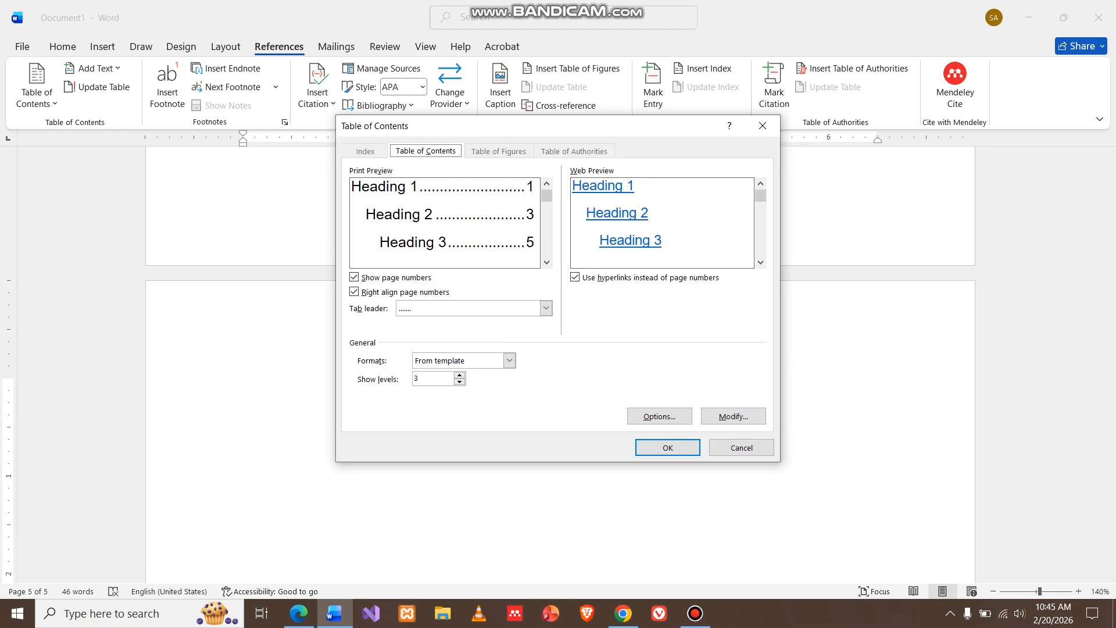
left_click(659, 416)
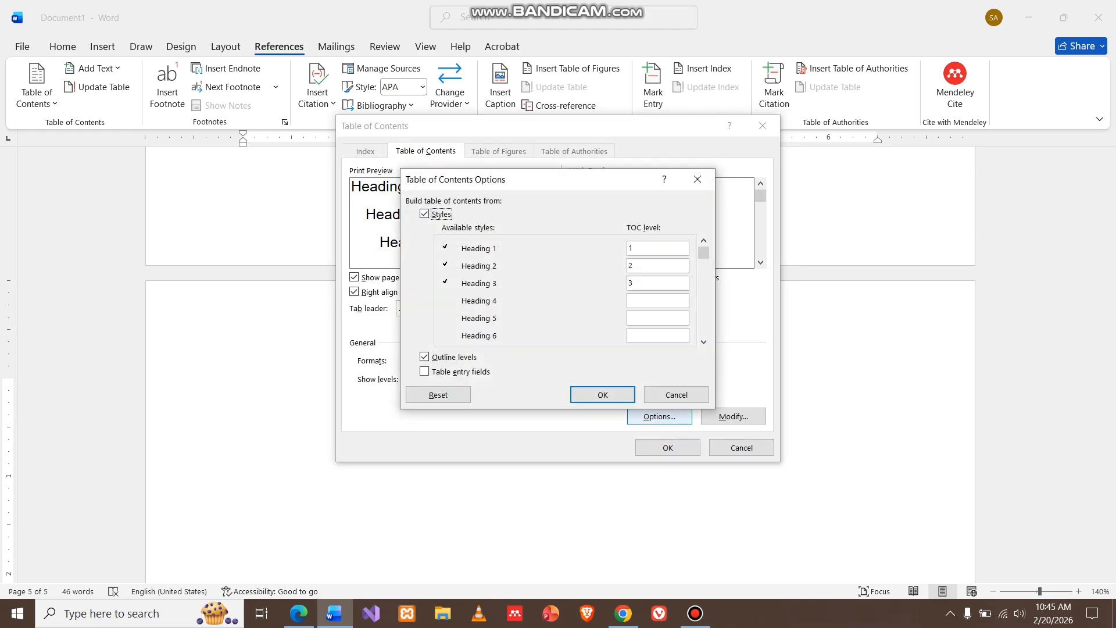
left_click(650, 283)
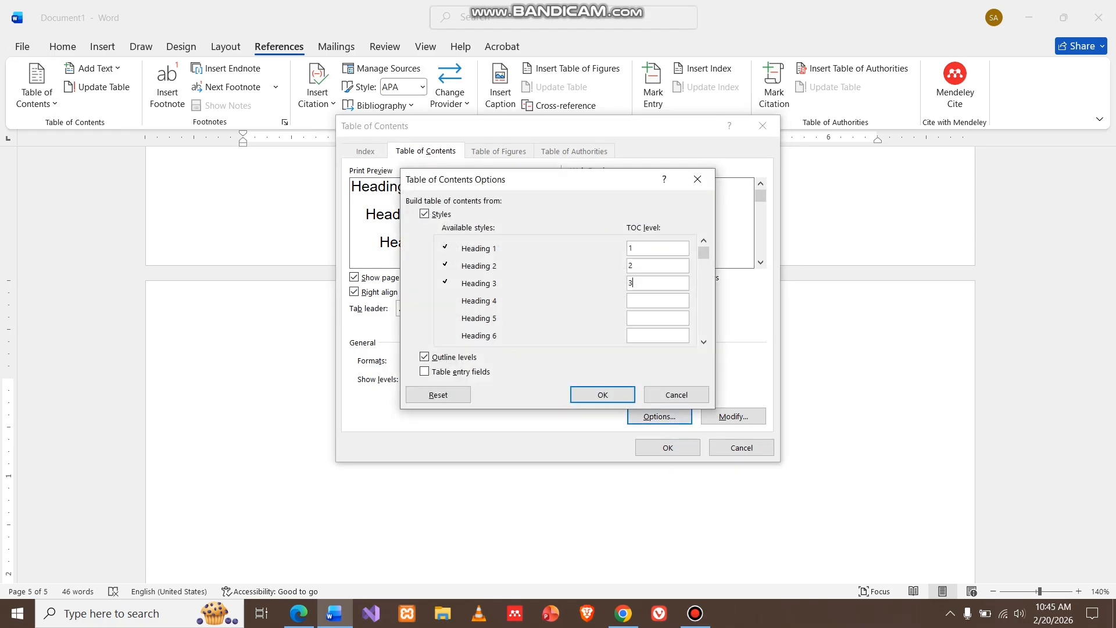
key("BackSpace")
key("Return")
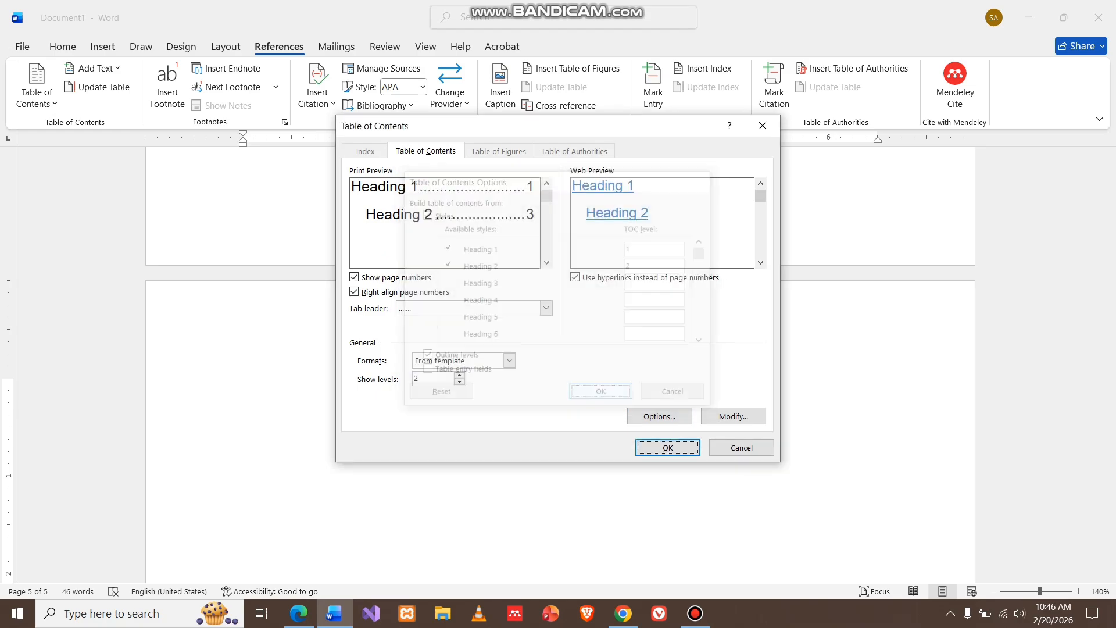
key("Return")
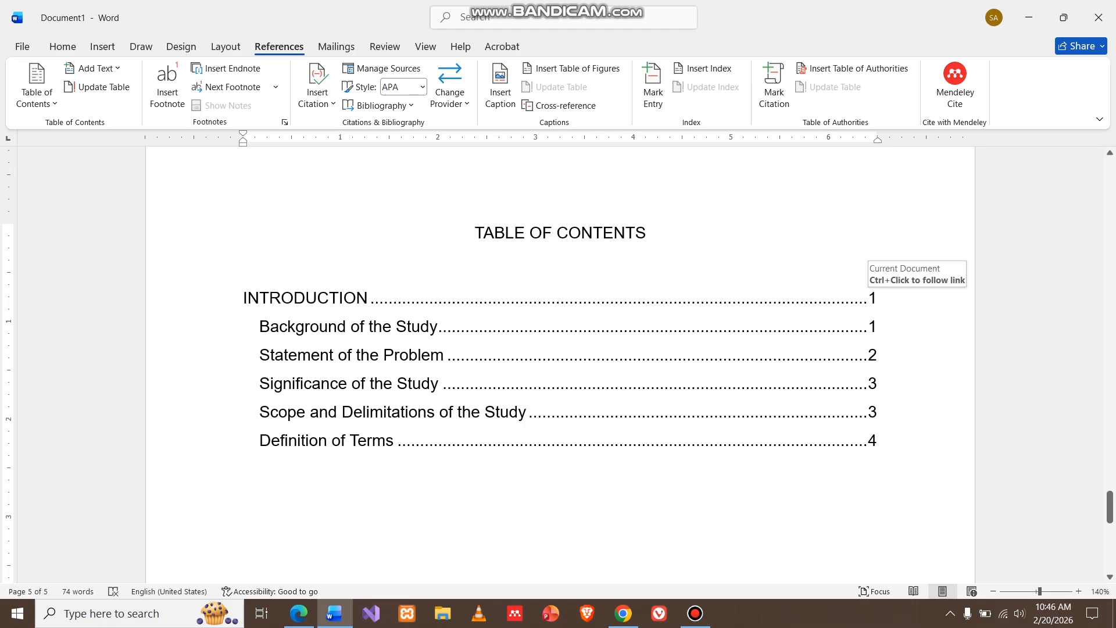
scroll(560, 468, "up", 15)
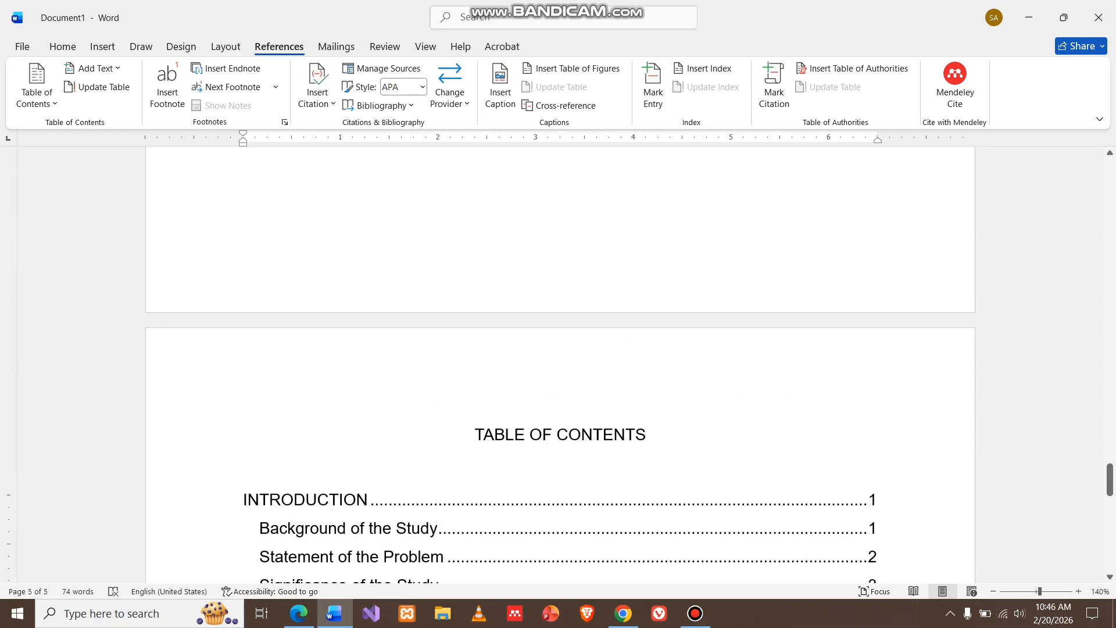
scroll(560, 405, "down", 15)
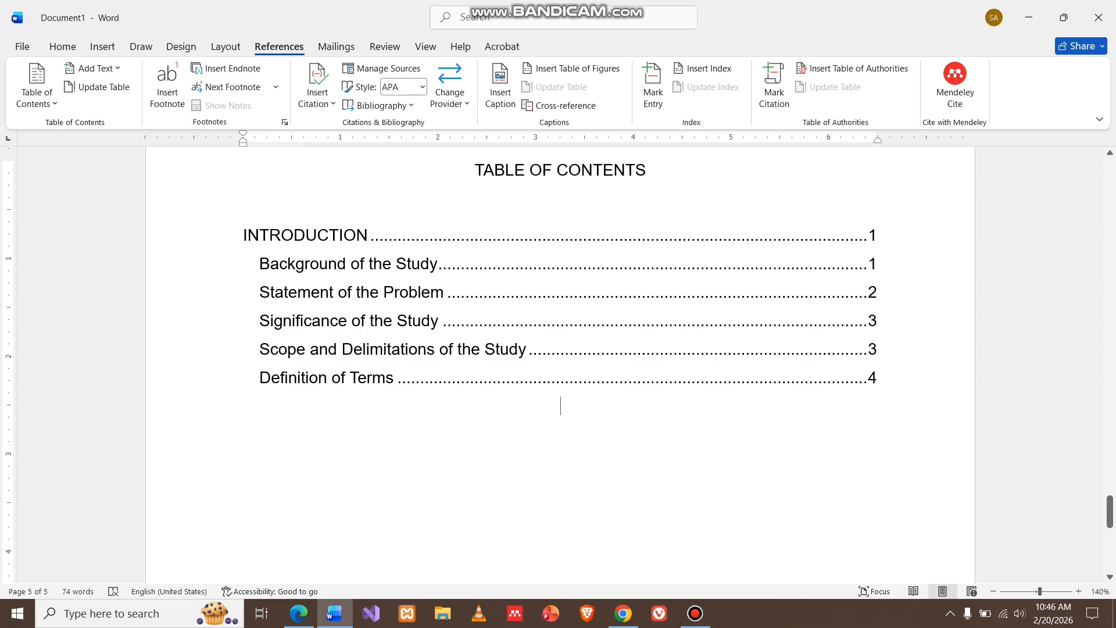
scroll(561, 405, "up", 2)
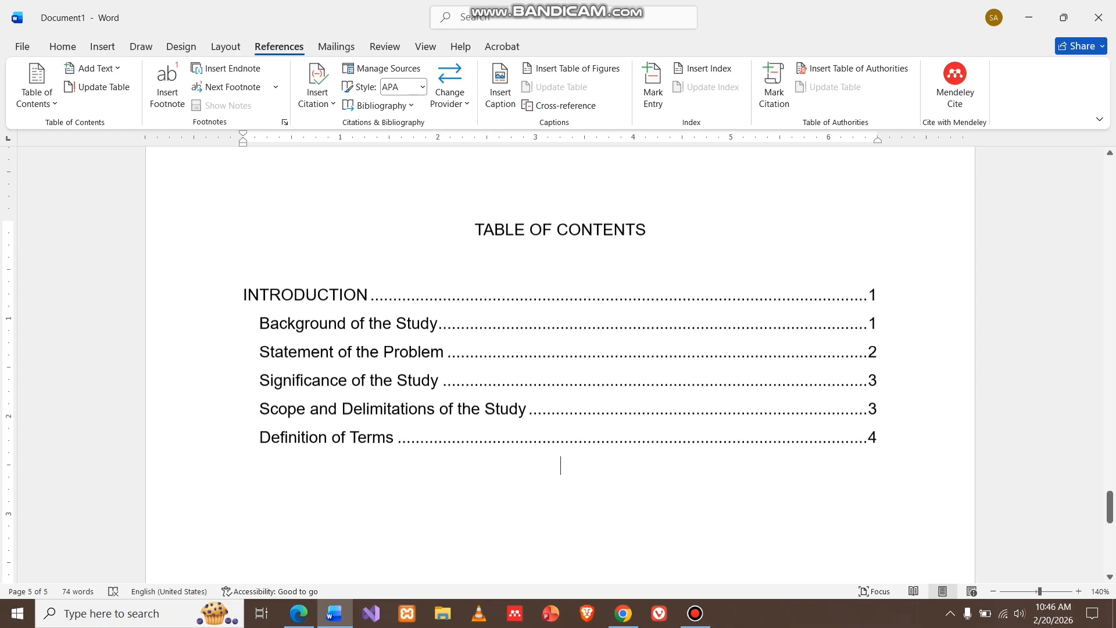